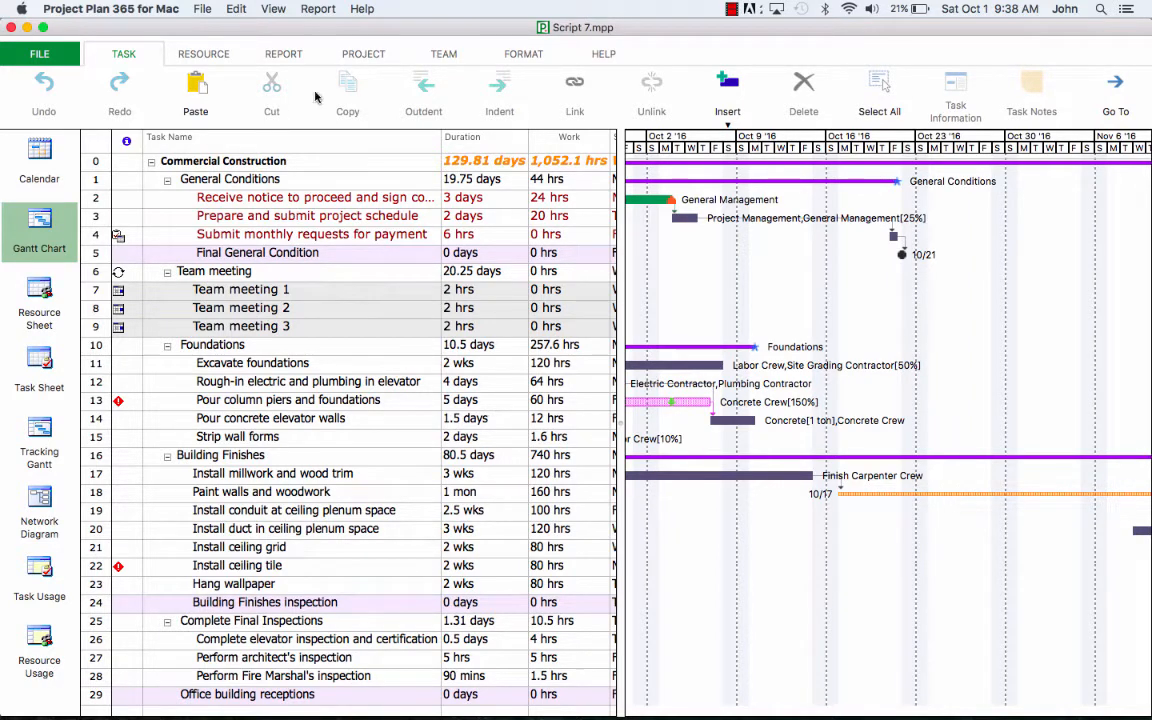
Step: Open the Text Styles dialog from the Format ribbon
click(524, 56)
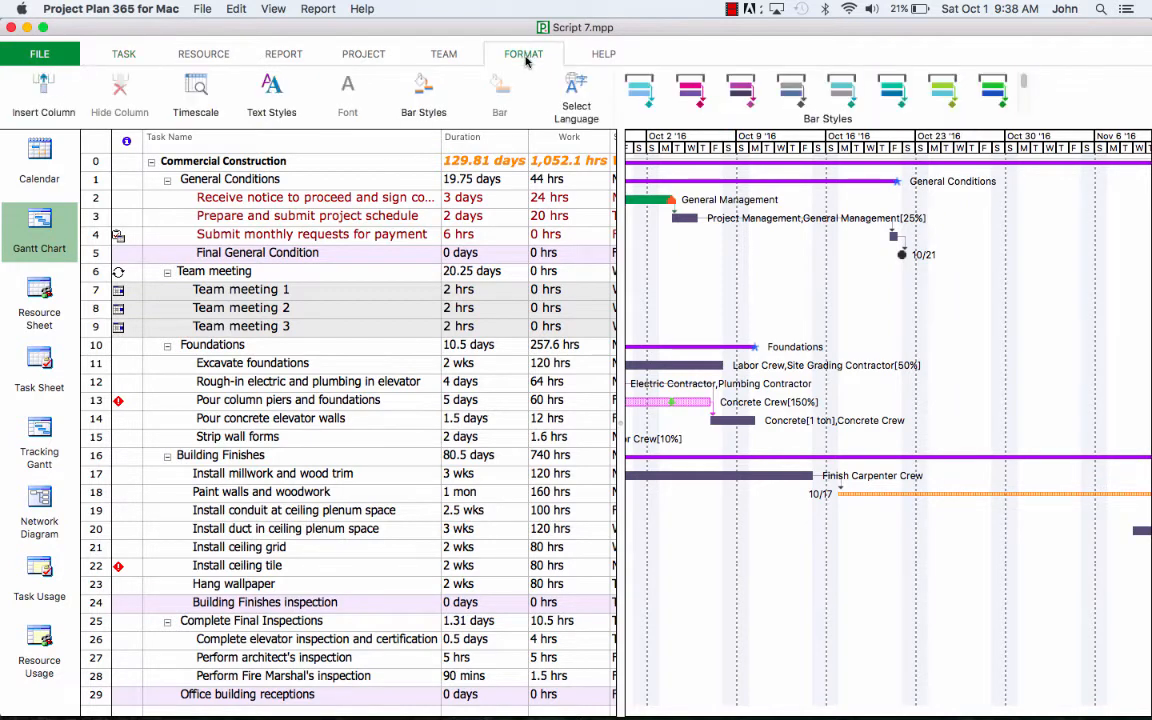
click(284, 104)
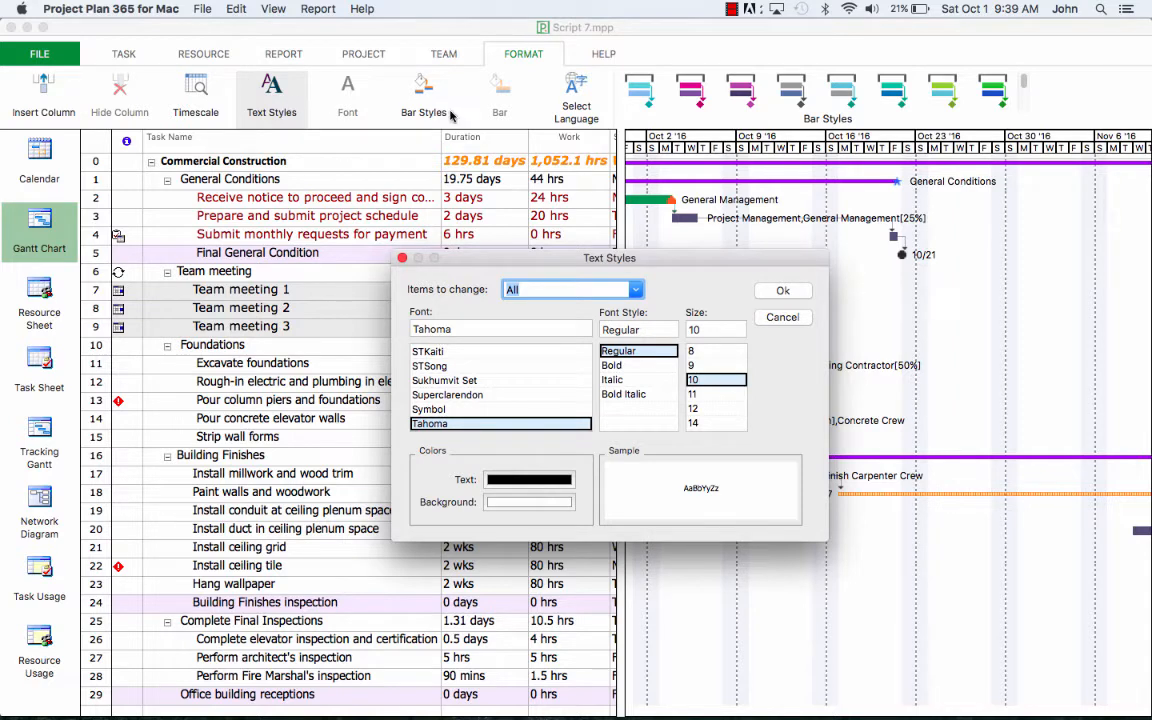
Step: Give Milestone Tasks red text, a yellow background and size 11
click(636, 290)
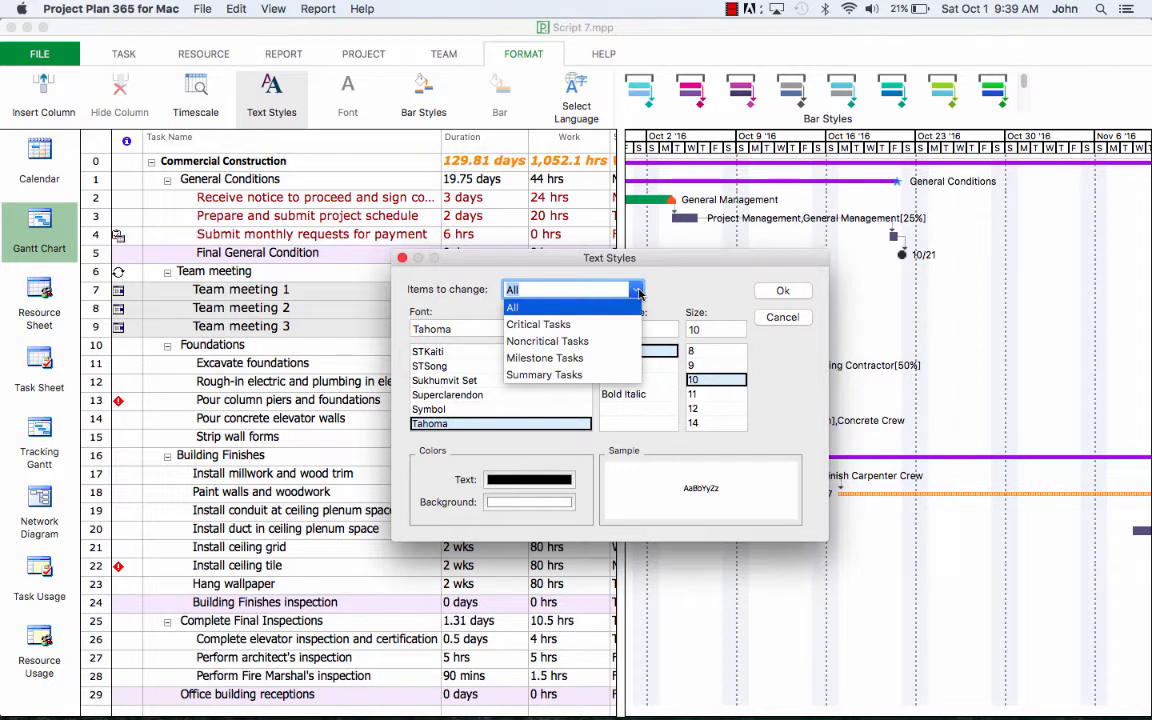
click(570, 360)
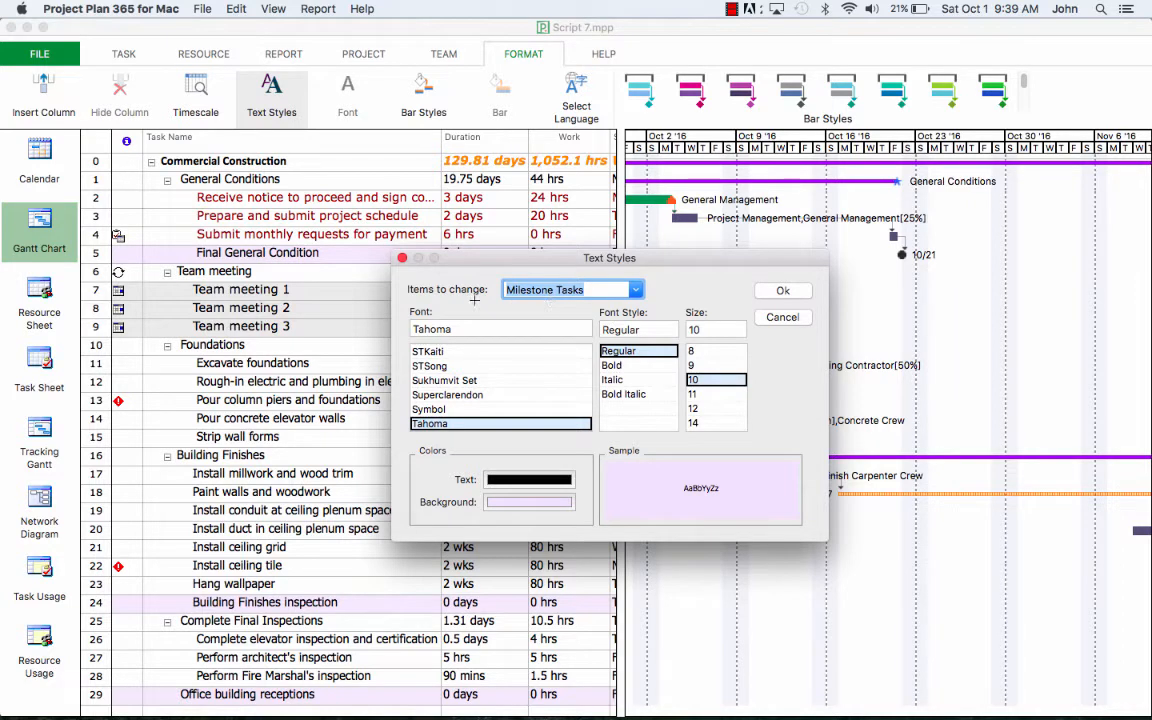
click(512, 481)
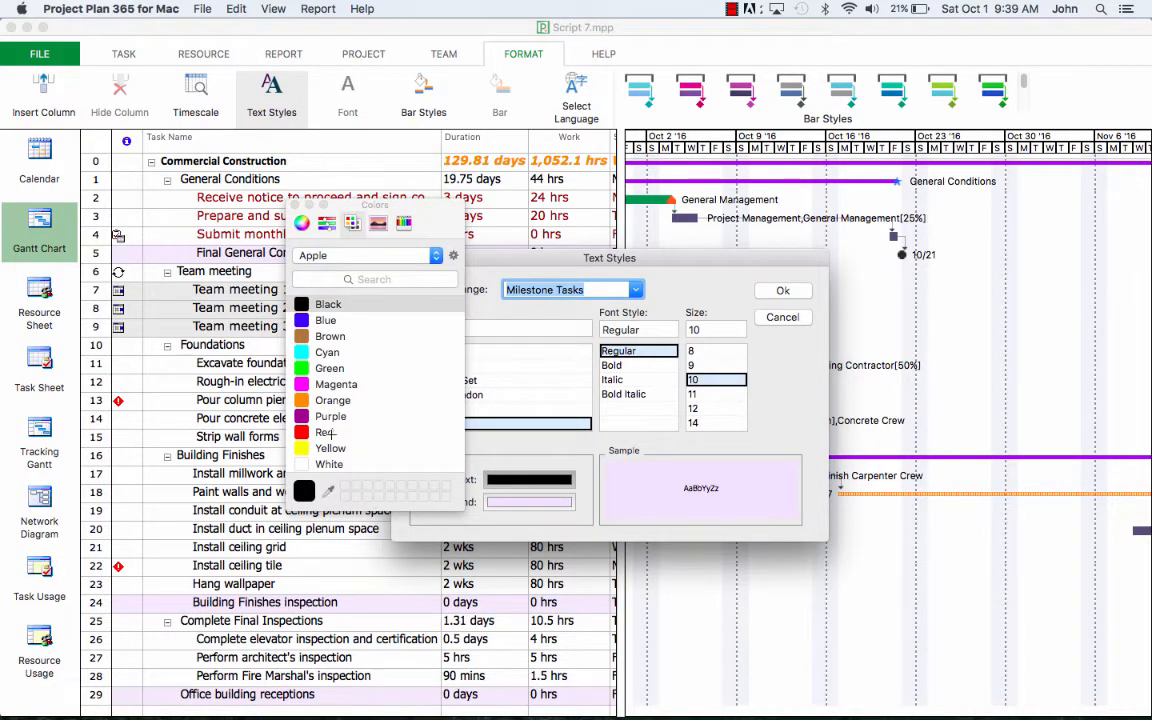
click(325, 432)
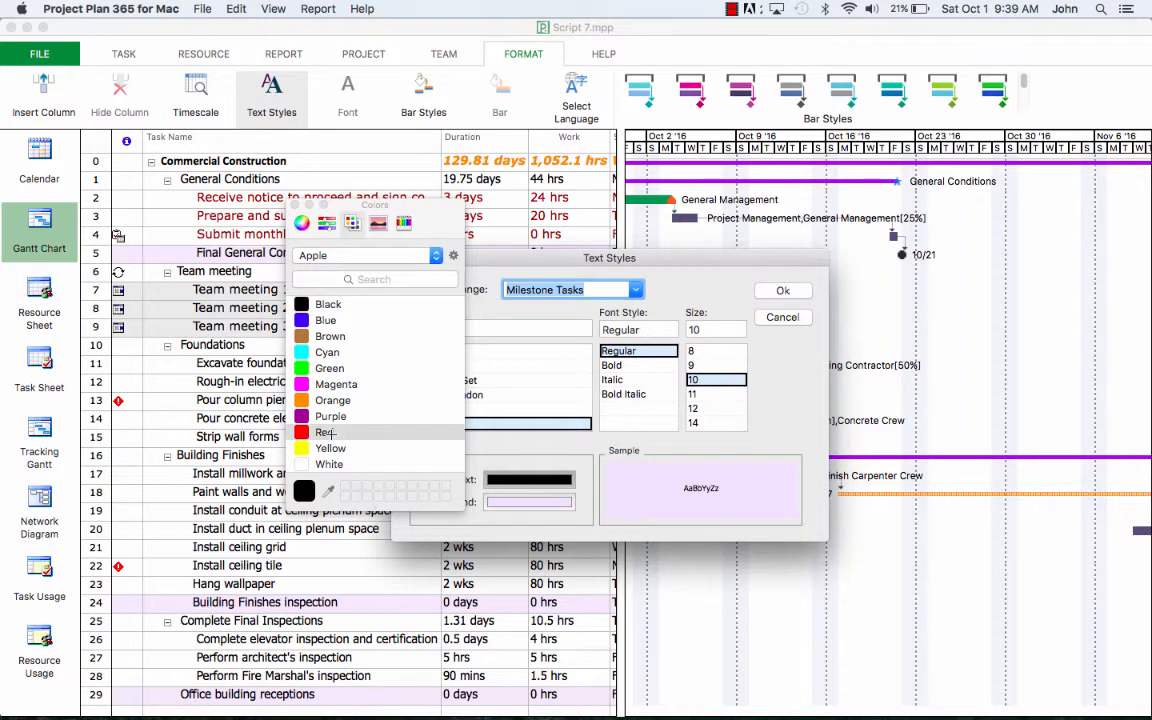
click(510, 503)
click(345, 449)
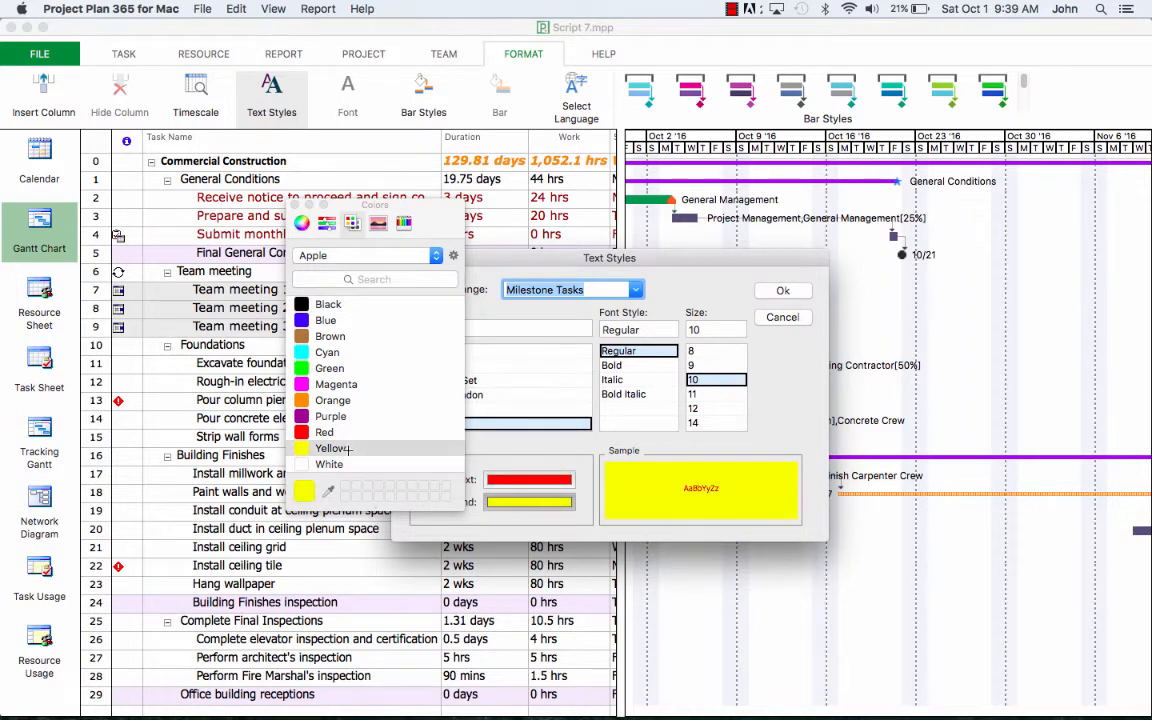
click(295, 205)
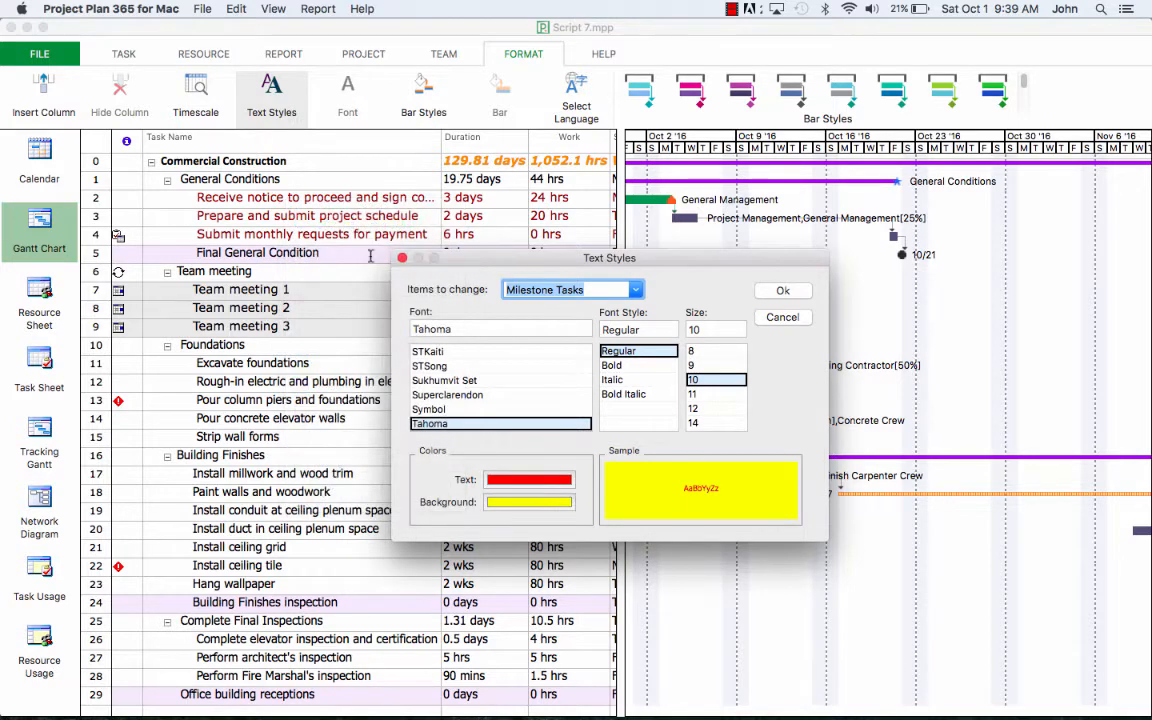
click(693, 394)
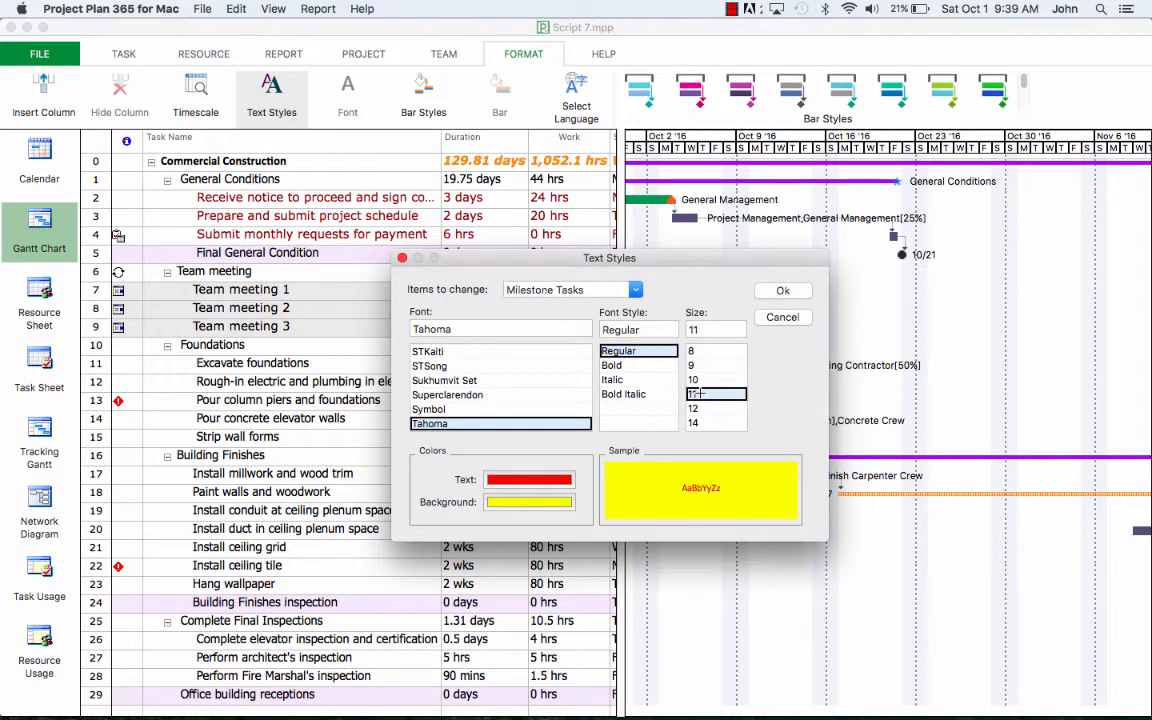
click(785, 291)
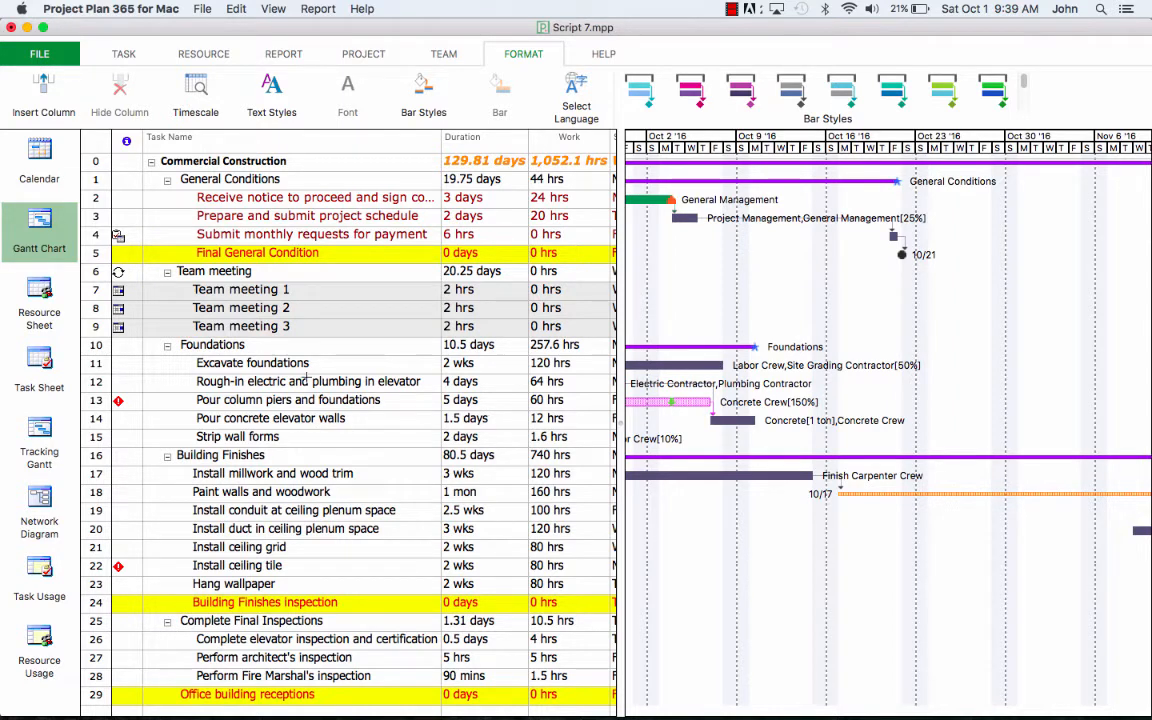
Step: Set the Summary Tasks text style to blue, Bold, size 12
click(280, 100)
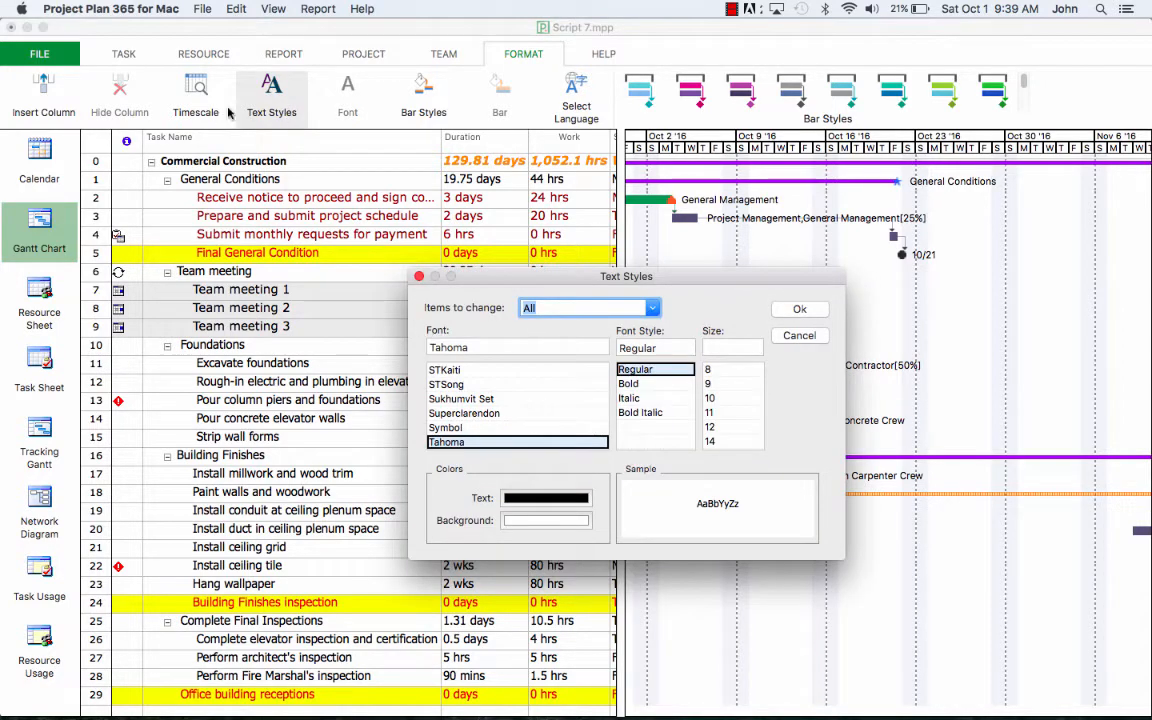
click(652, 309)
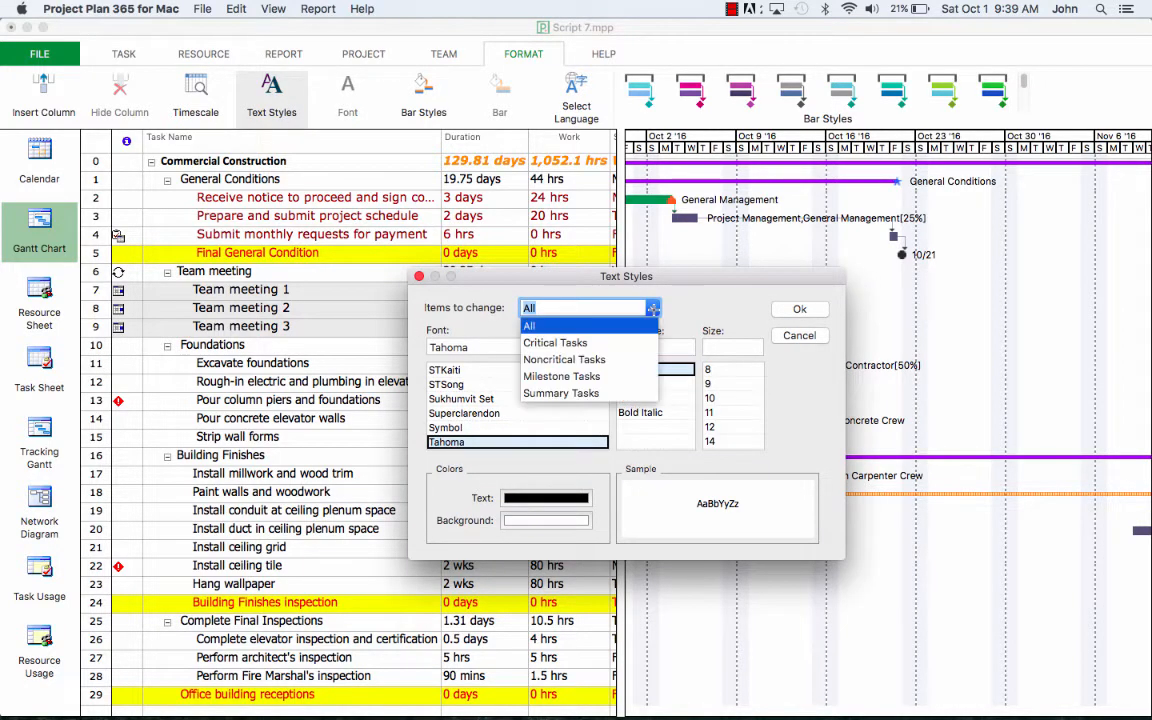
click(561, 393)
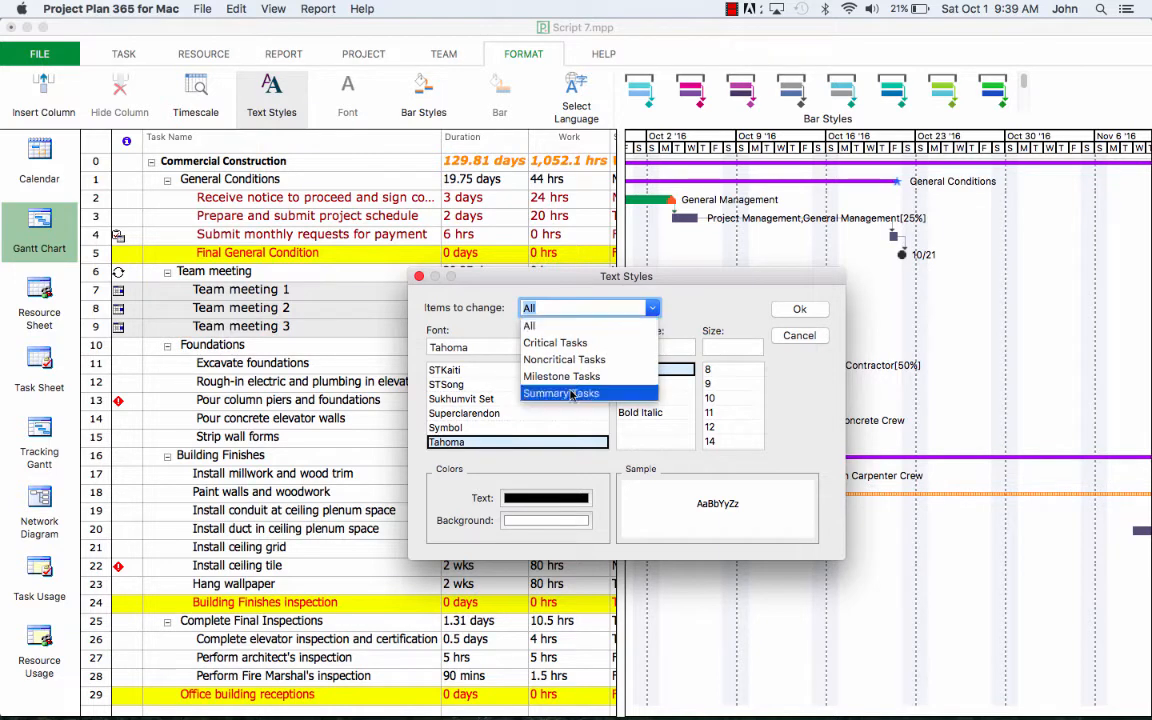
click(546, 497)
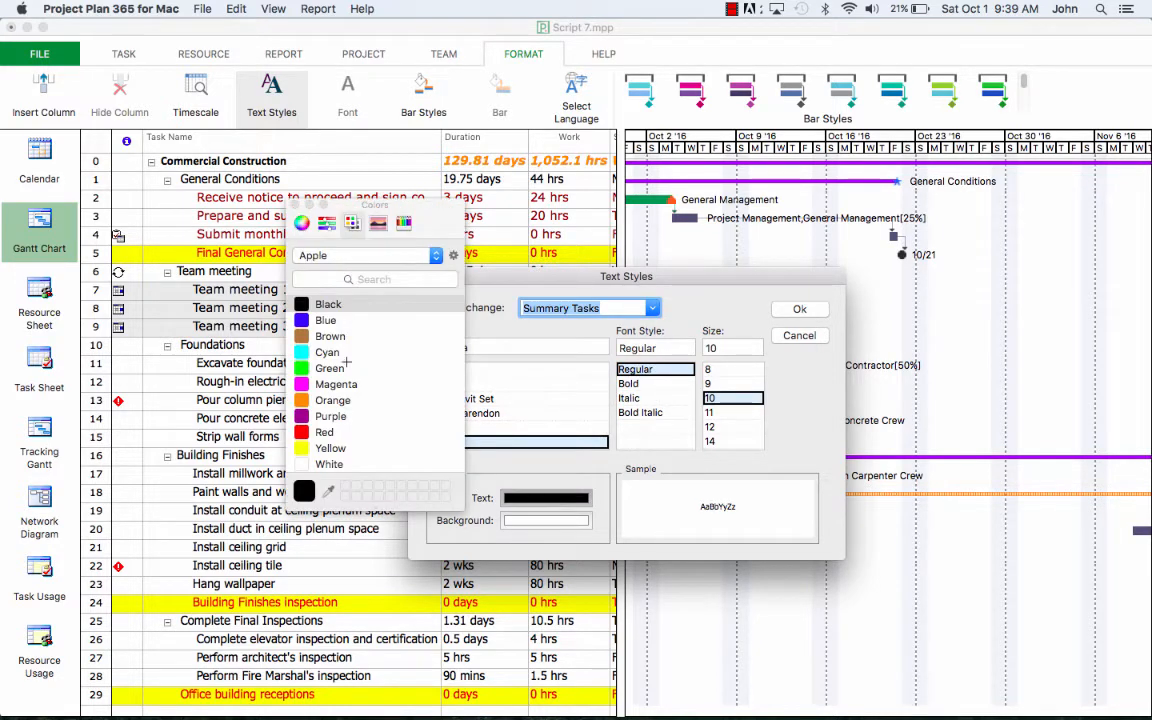
click(326, 319)
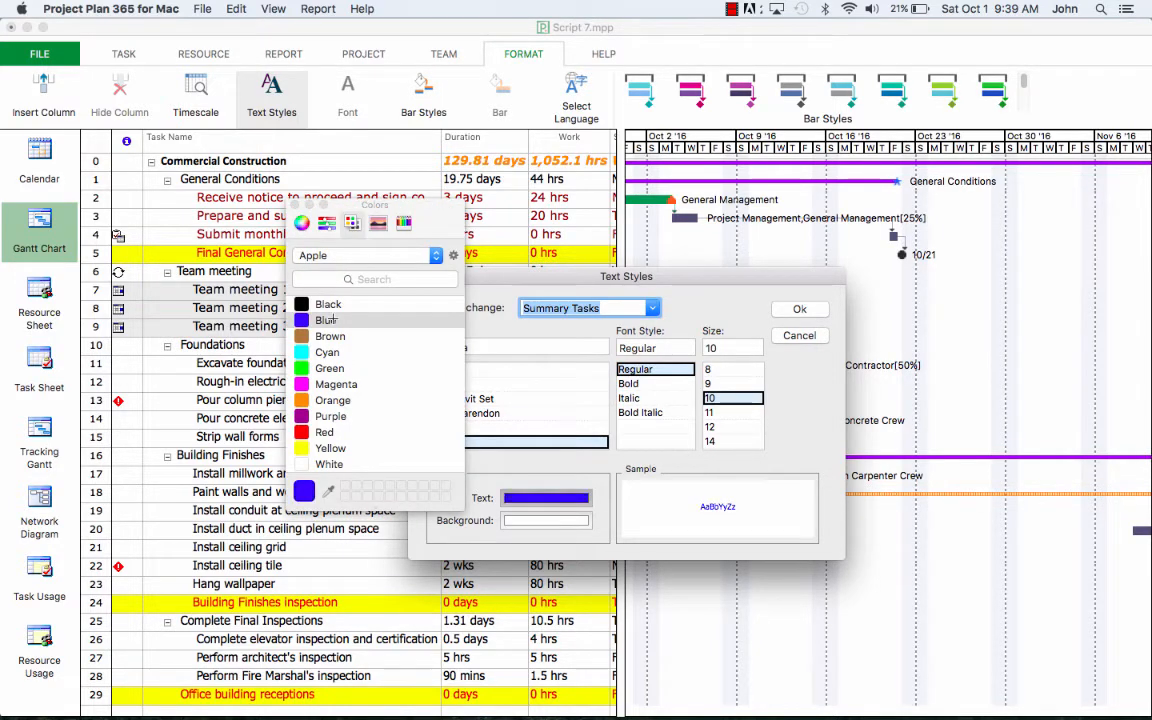
click(640, 384)
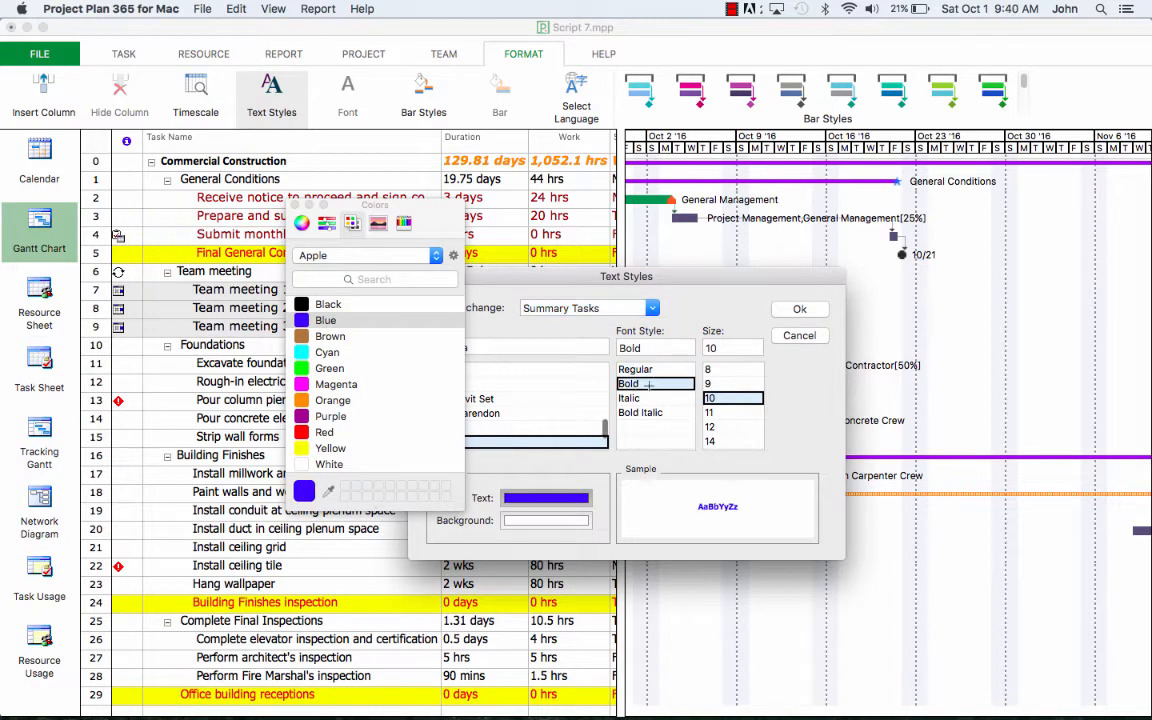
click(727, 427)
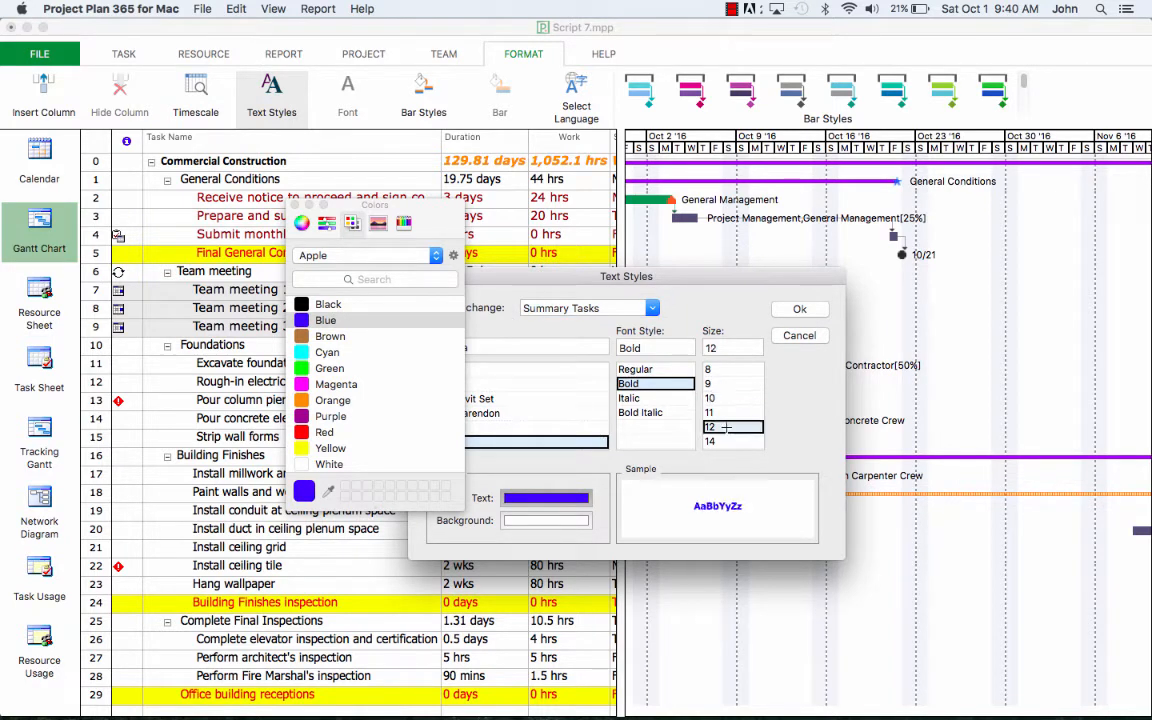
click(797, 310)
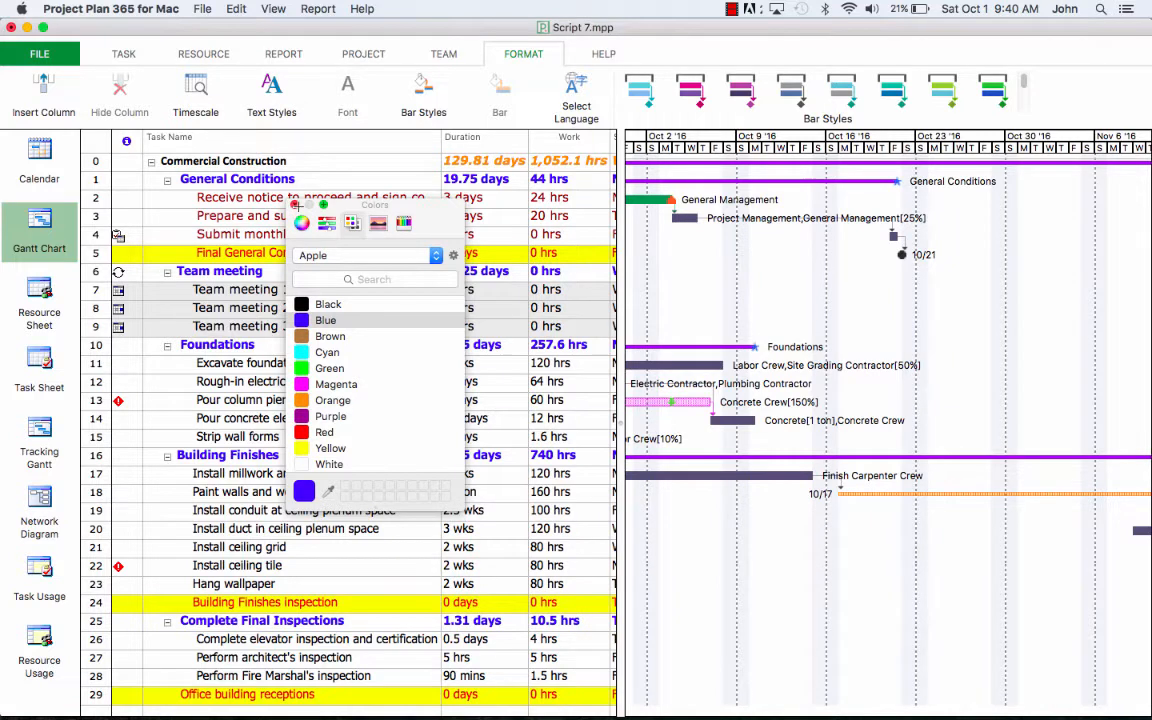
click(296, 205)
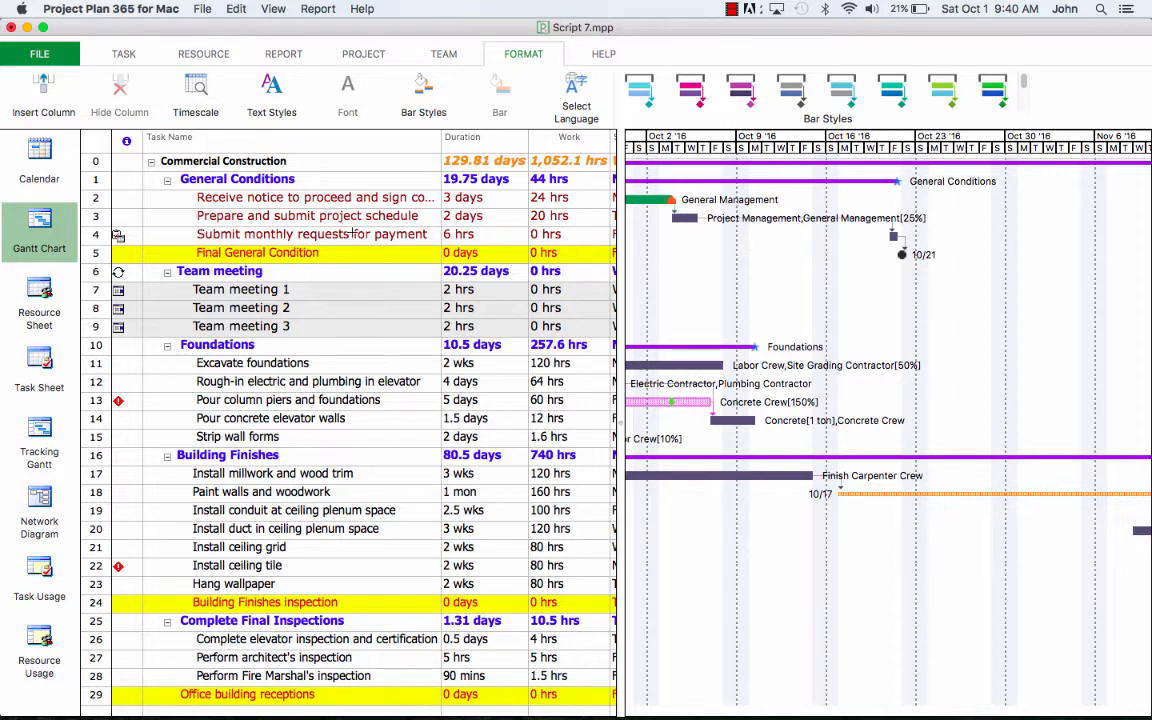
Step: Widen the task table to reveal the Start, Finish and Predecessors columns
click(480, 160)
click(562, 160)
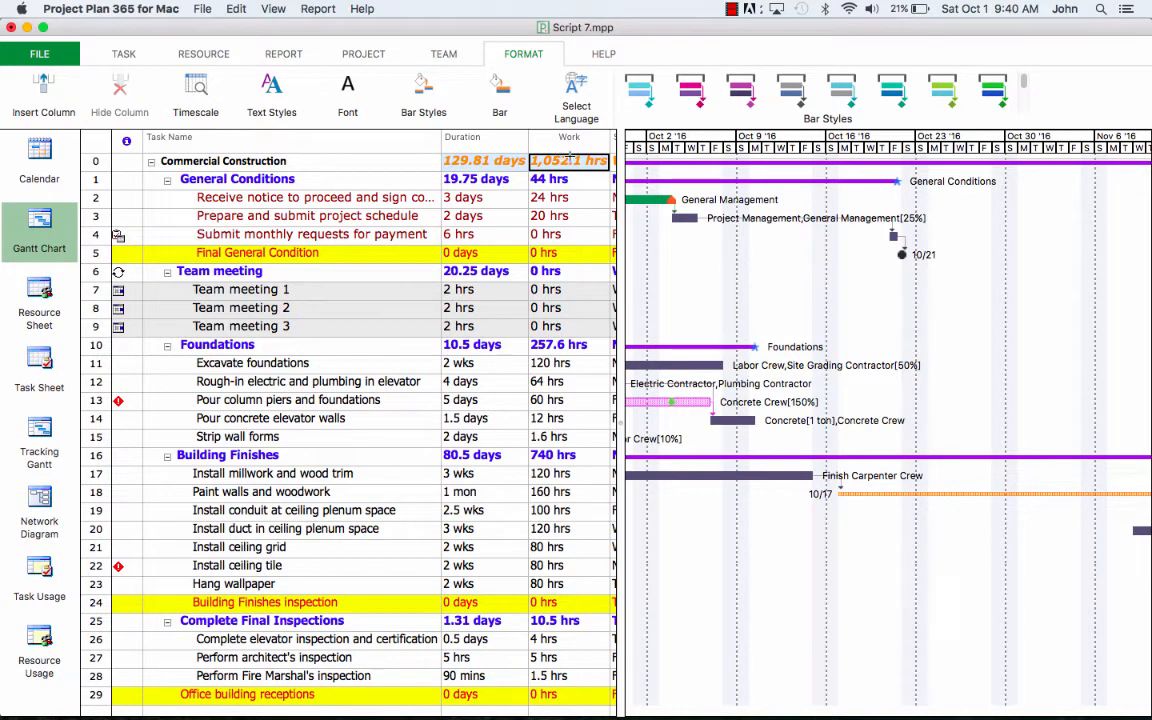
click(615, 166)
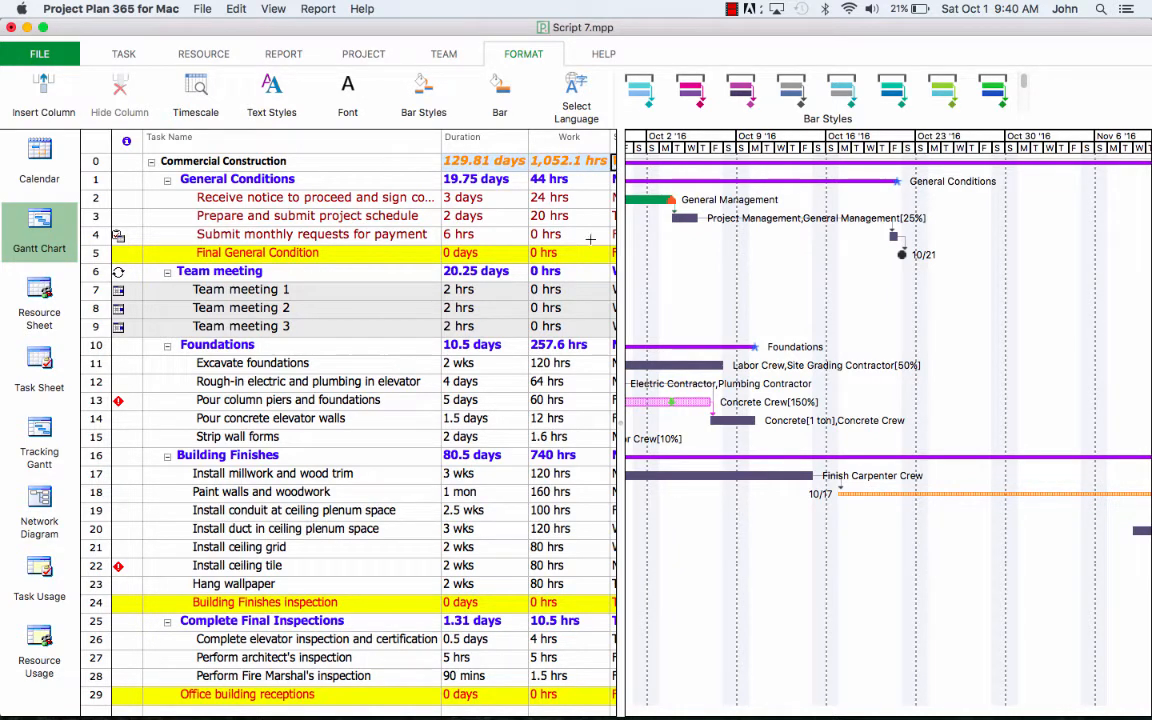
drag(621, 243, 857, 243)
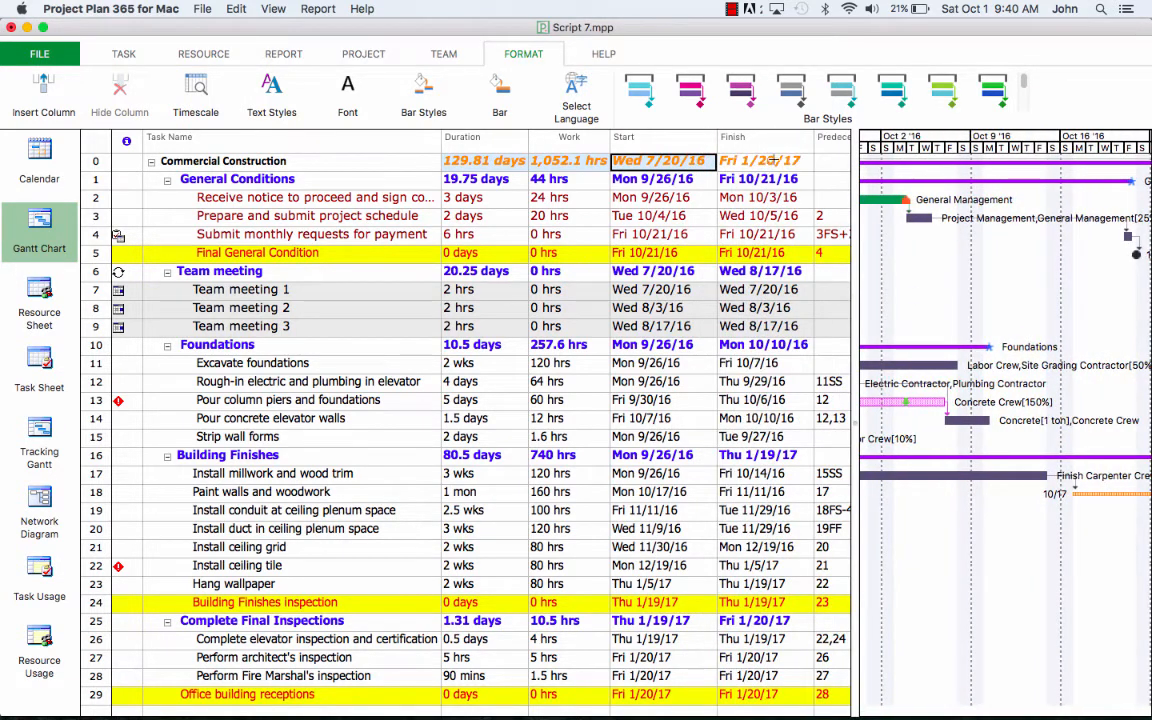
Step: Set the Commercial Construction row's font size to 14
click(481, 158)
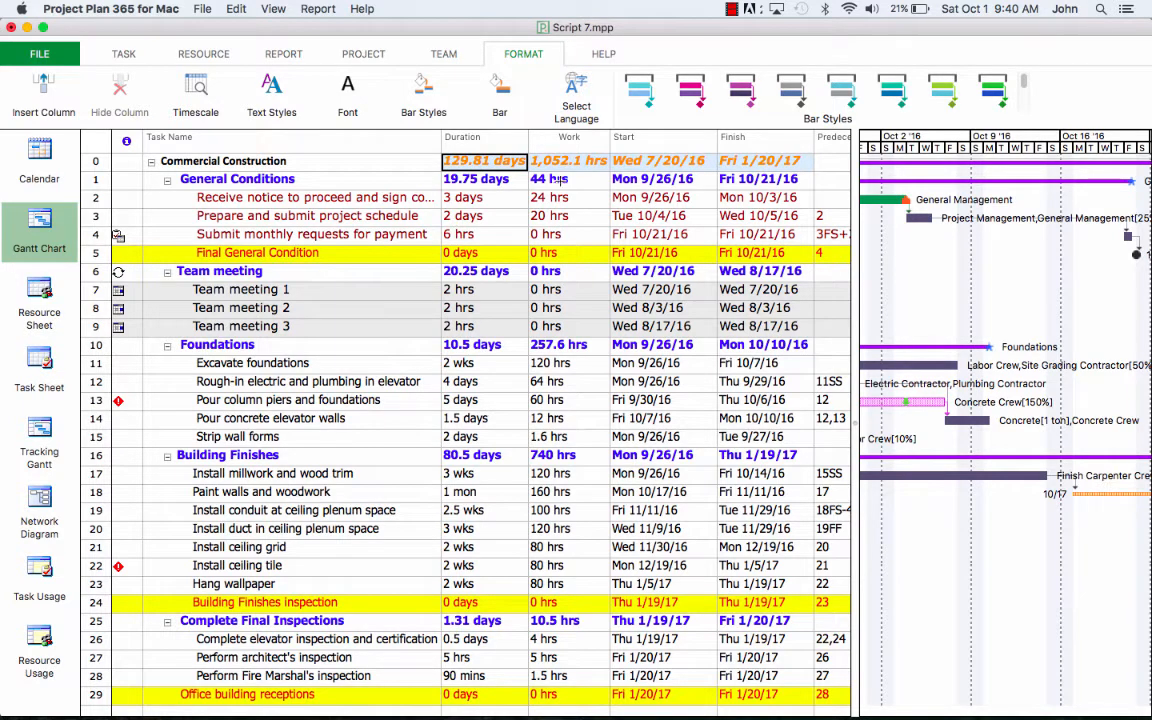
click(347, 100)
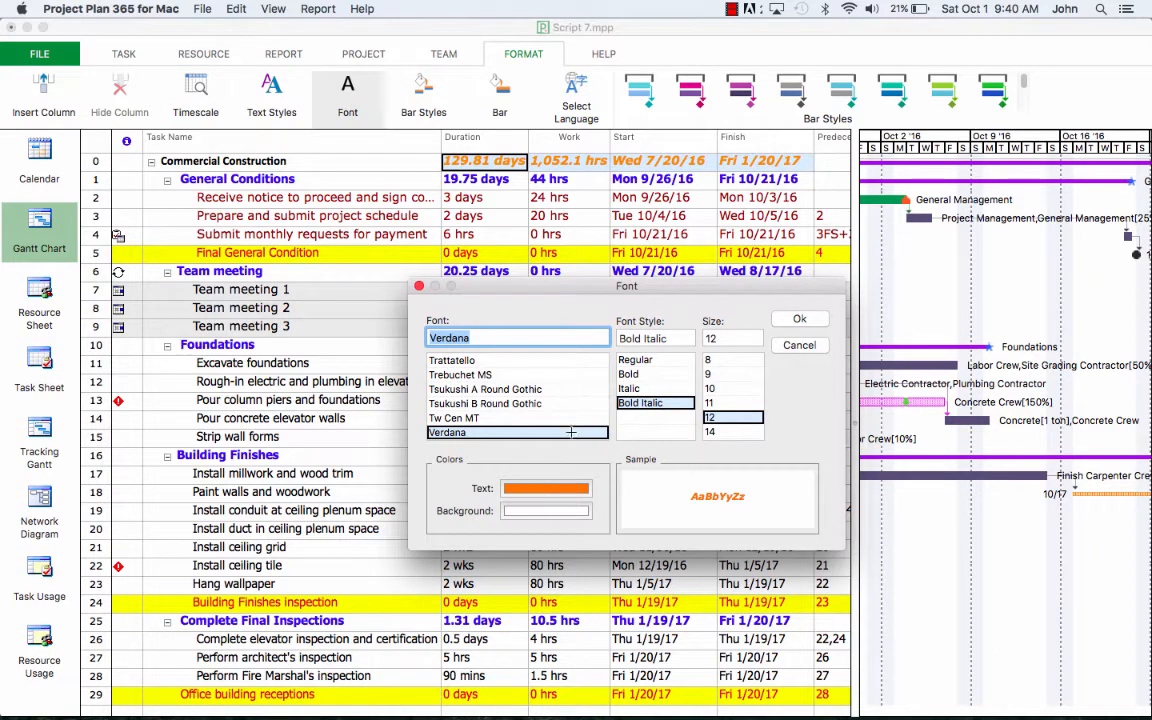
click(744, 432)
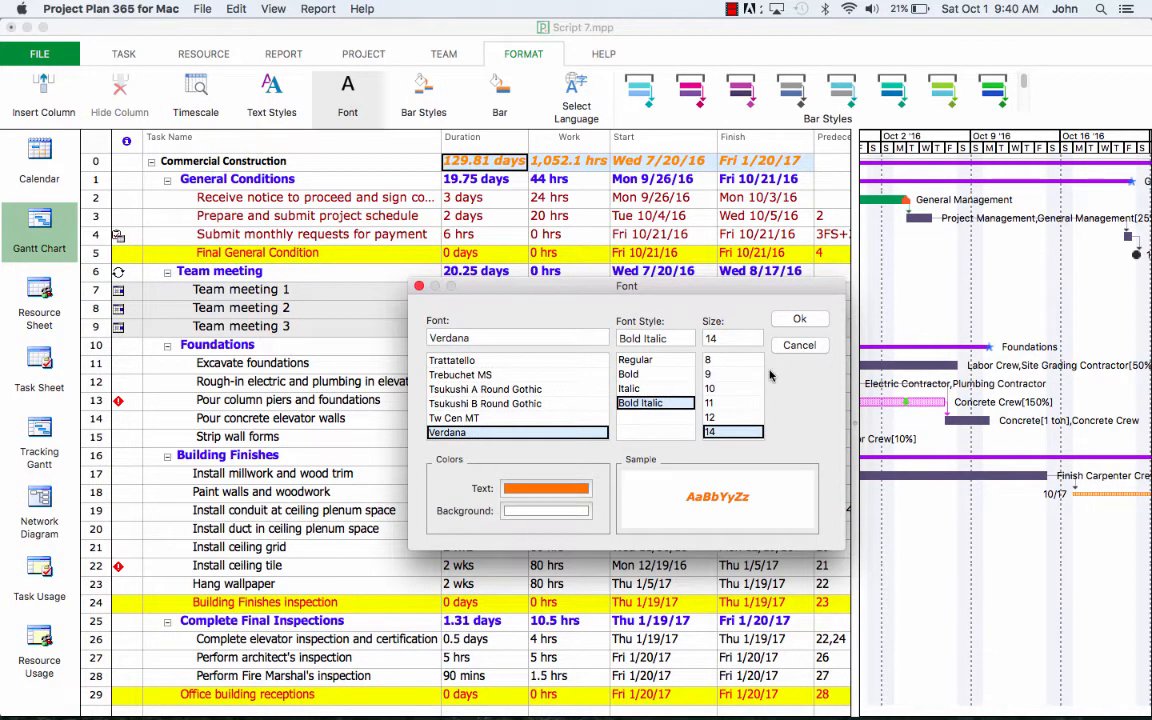
click(799, 319)
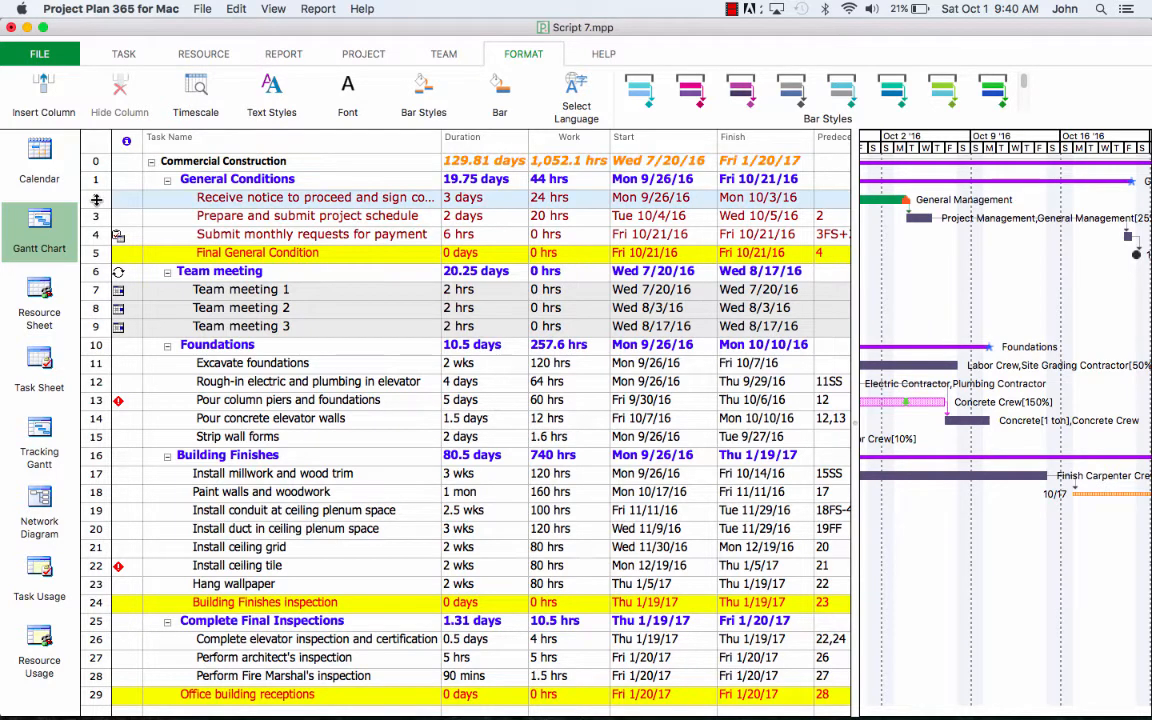
Step: Make the text of tasks 2–4 under General Conditions red
drag(96, 198, 99, 236)
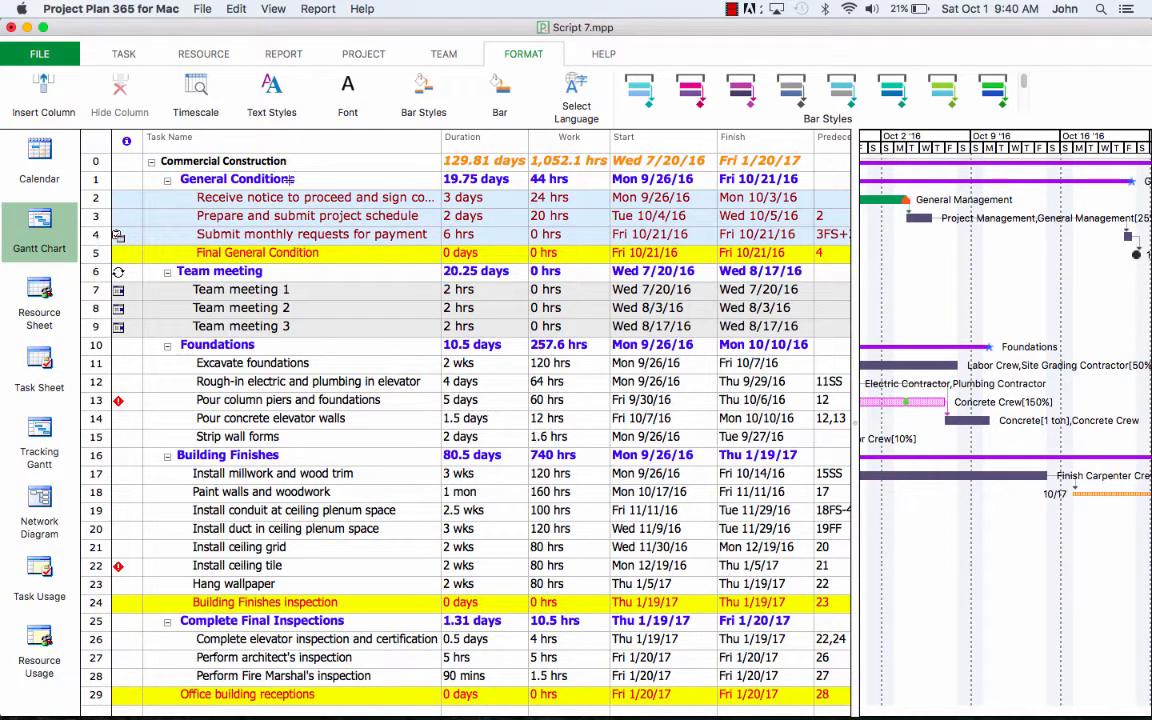
click(347, 95)
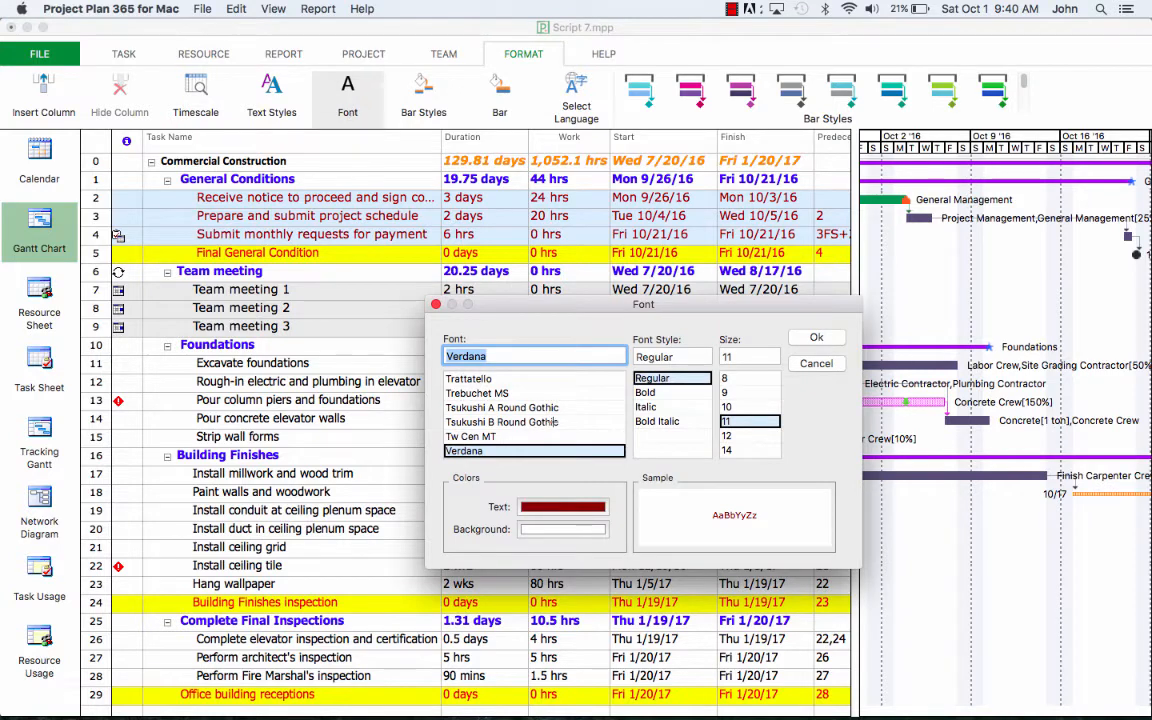
click(584, 509)
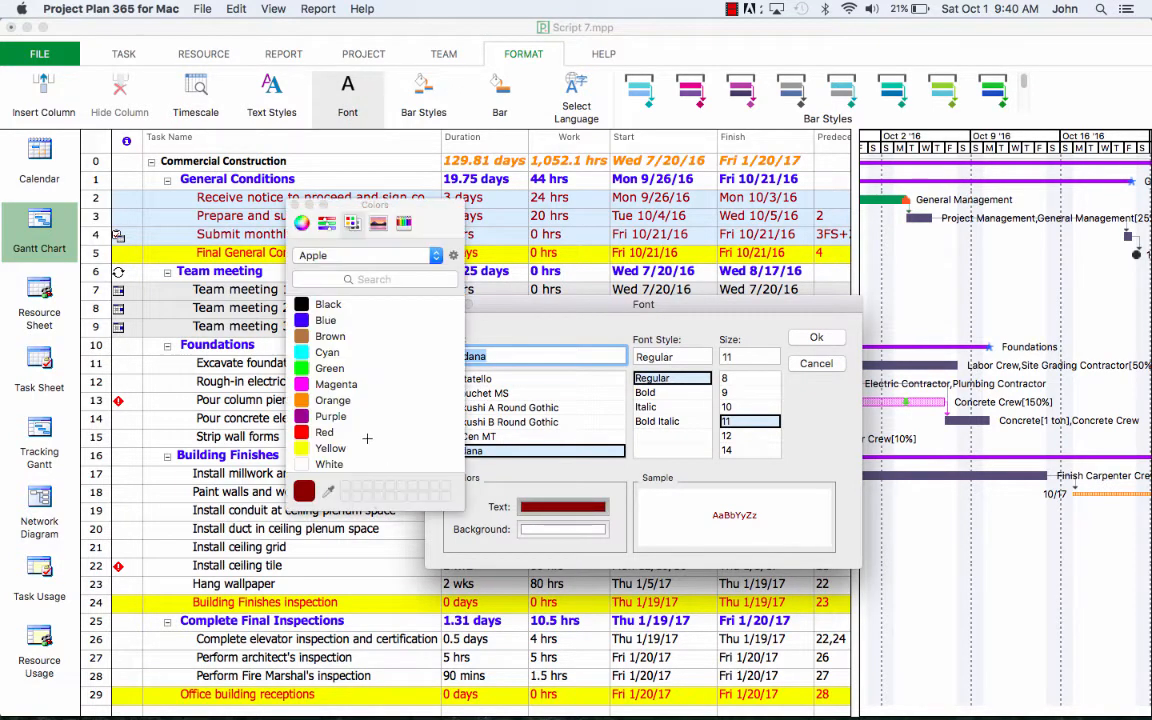
click(325, 432)
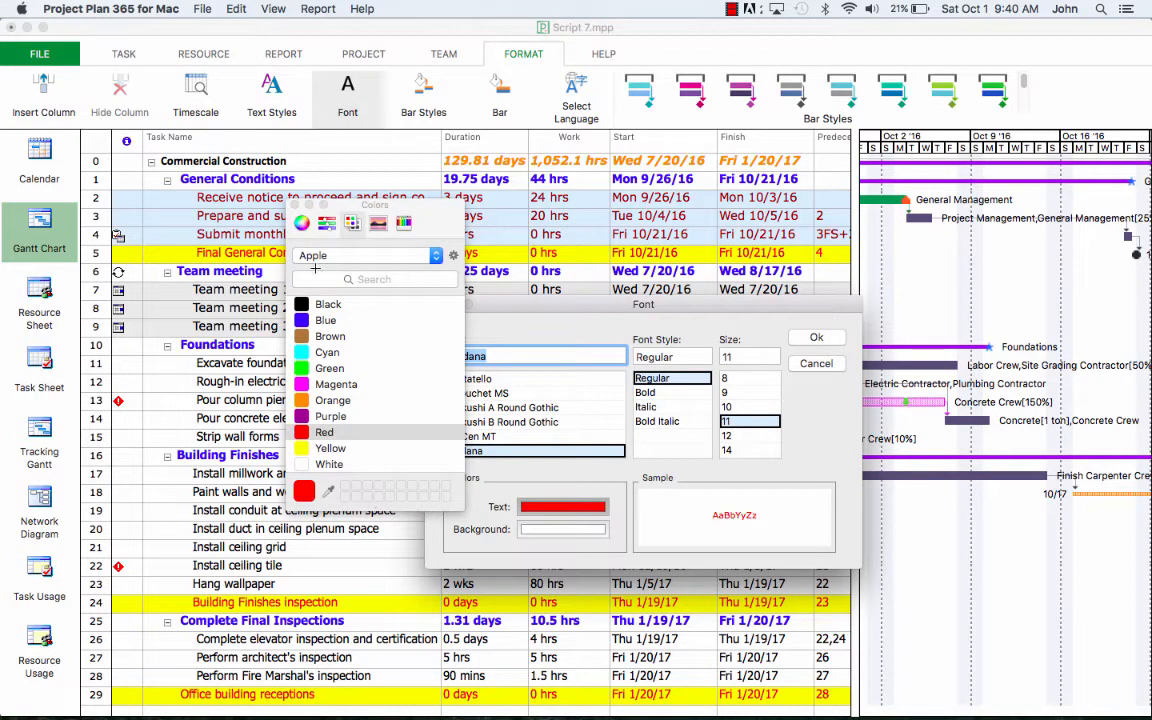
click(295, 205)
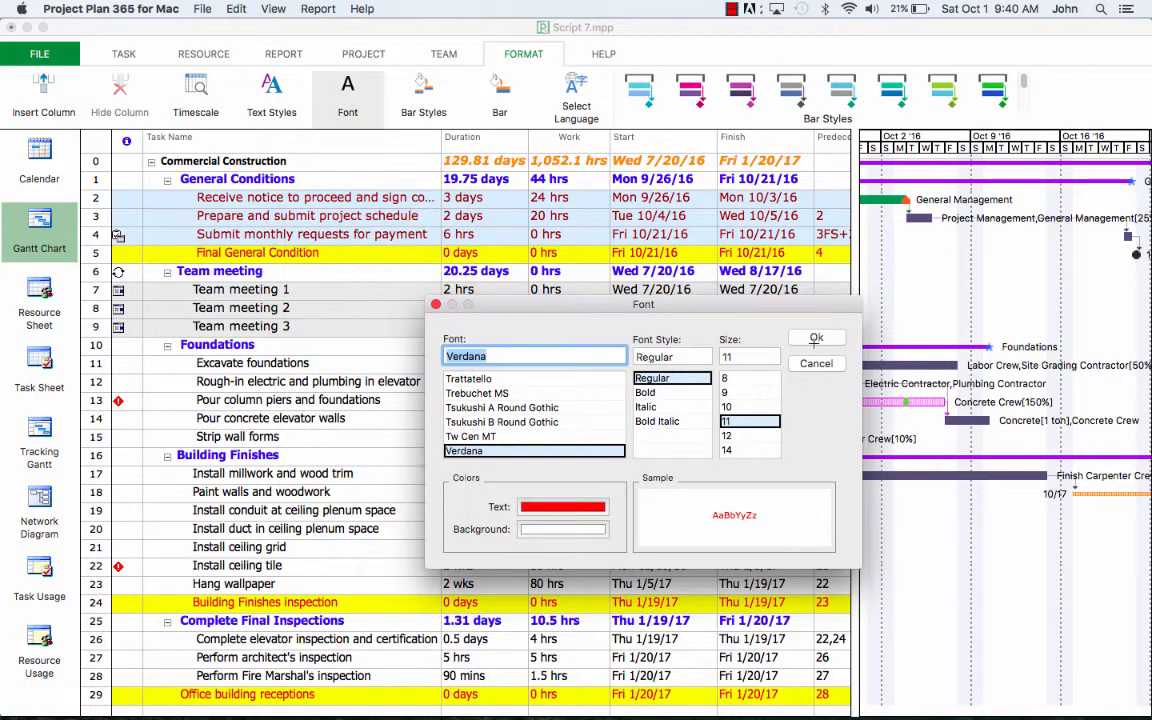
key(Return)
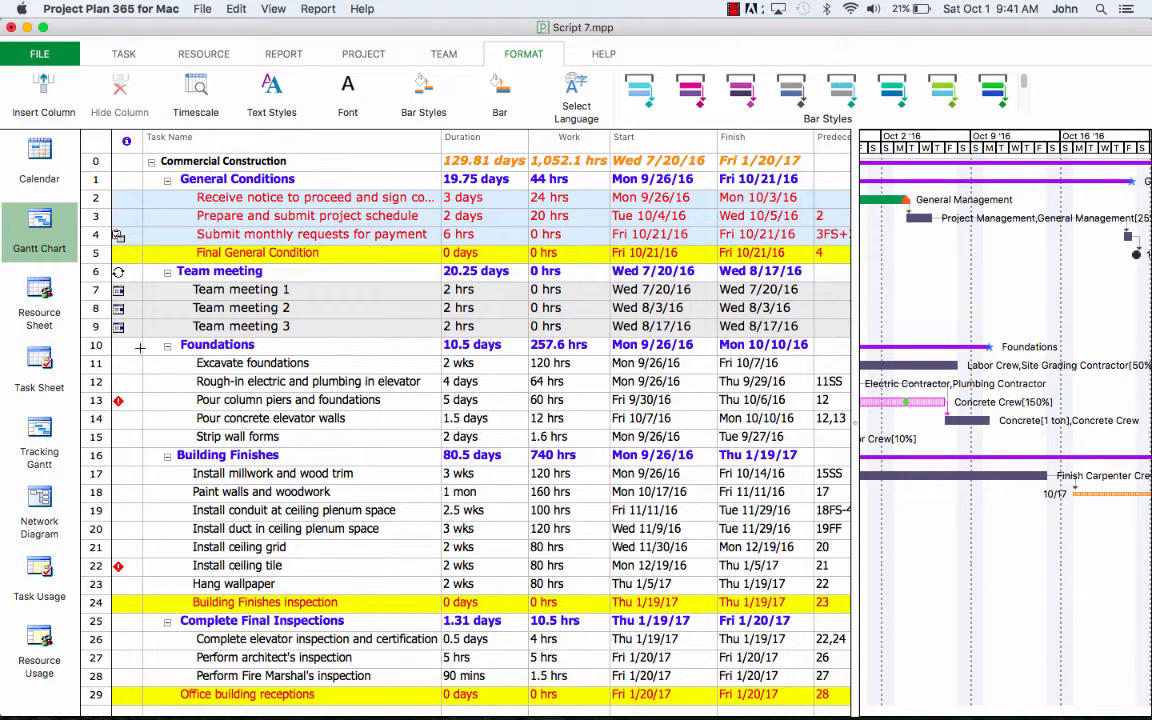
Step: Give rows 7–9 (Team meeting 1, 2, 3) a magenta background
drag(95, 290, 96, 327)
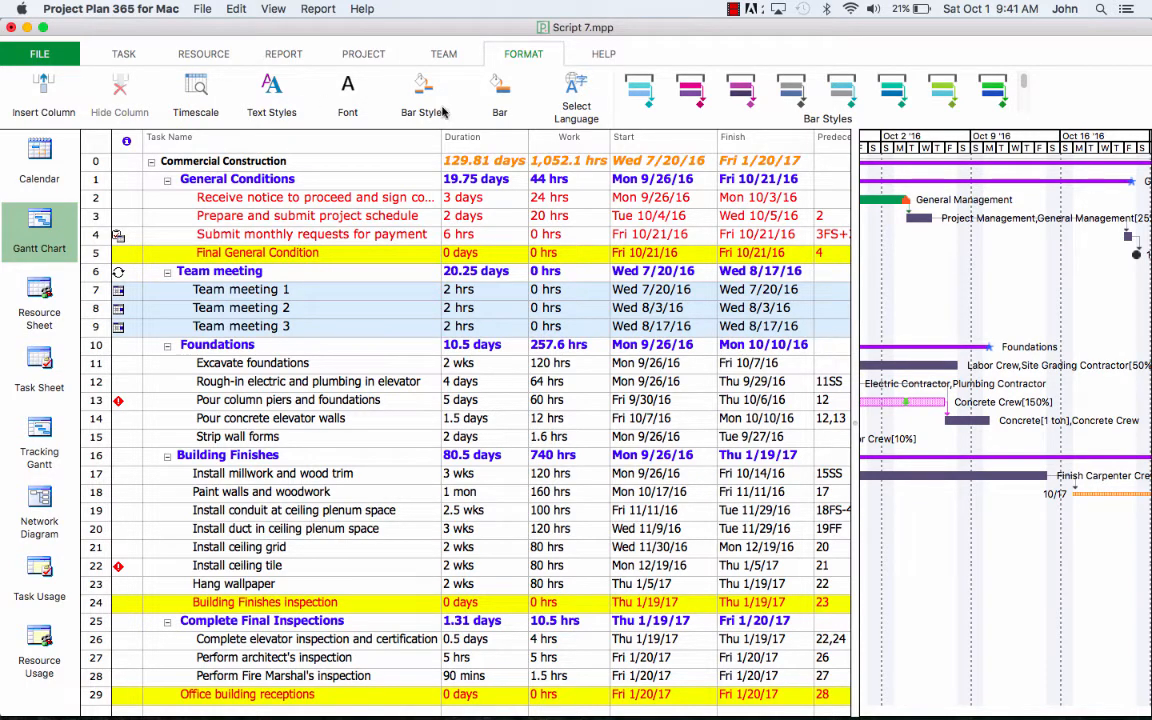
click(324, 97)
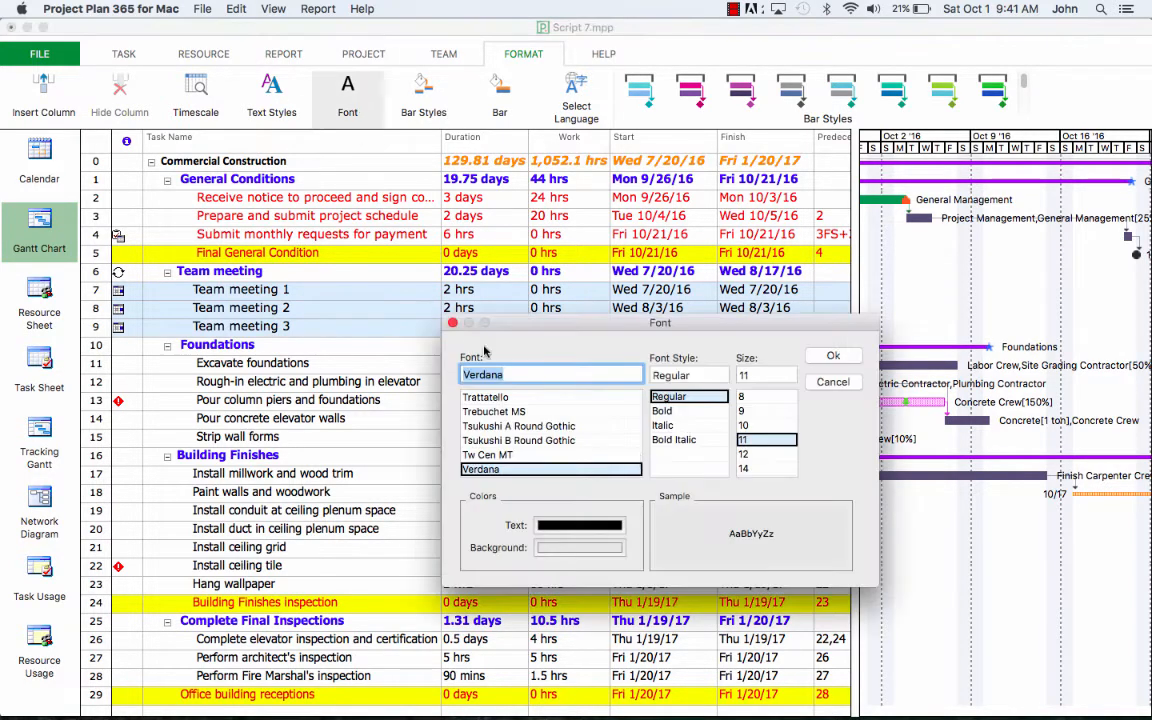
click(563, 550)
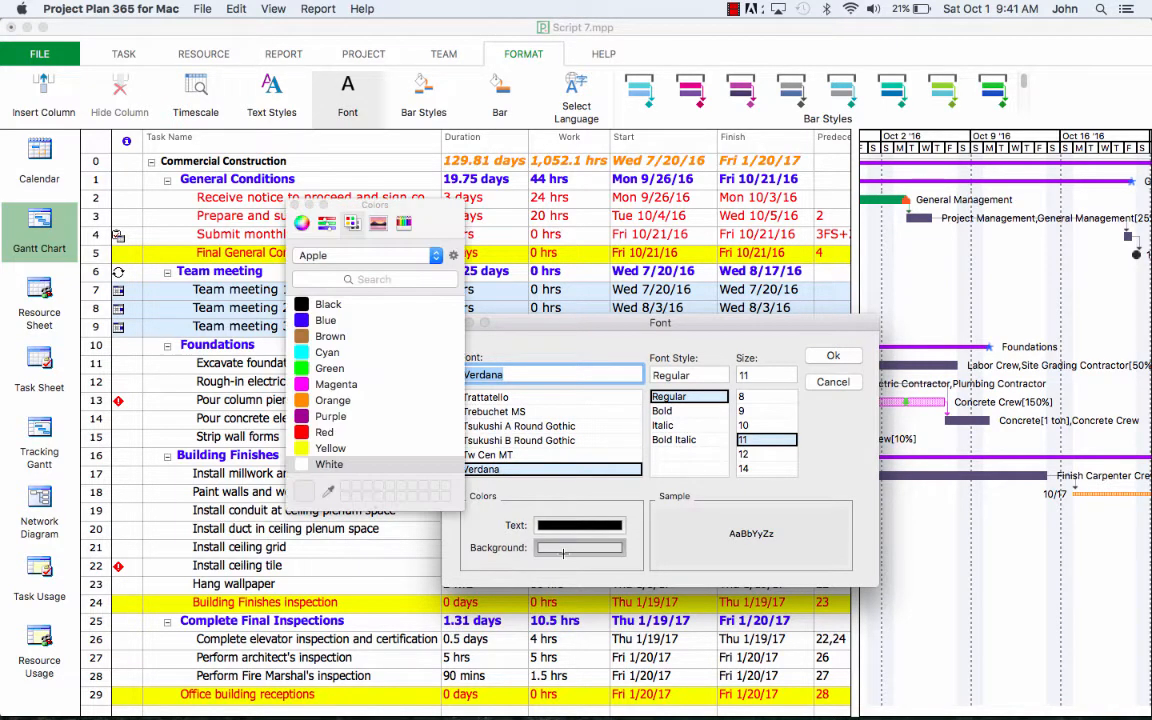
click(336, 384)
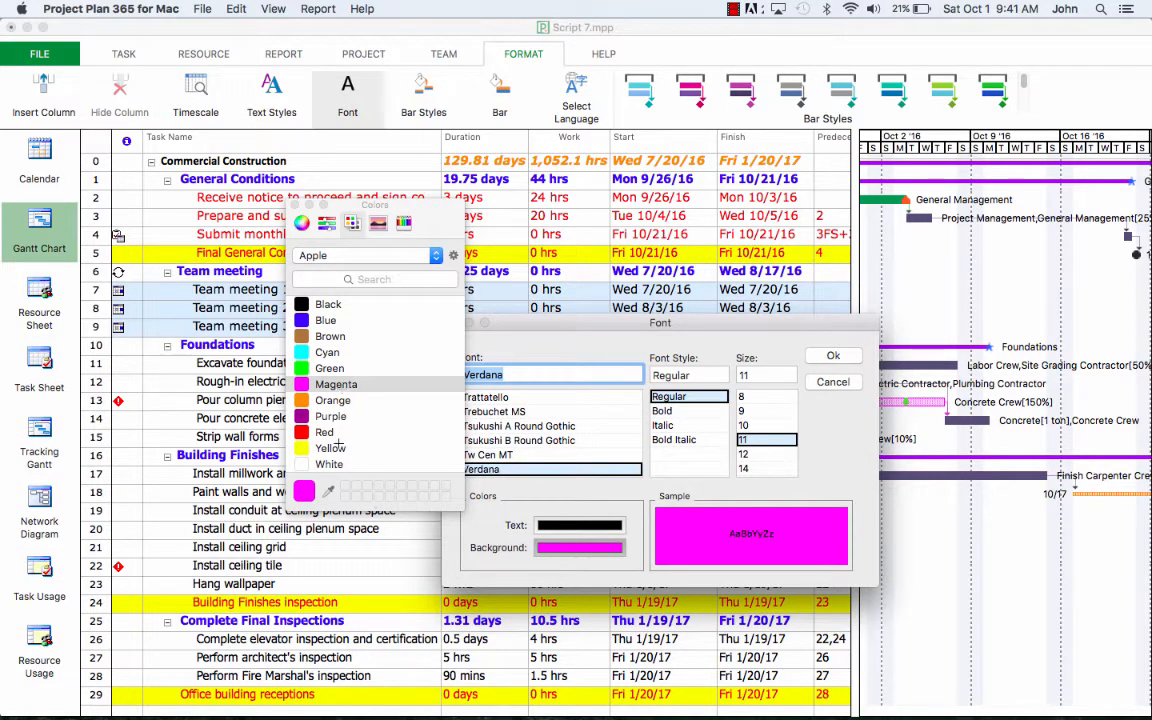
click(295, 205)
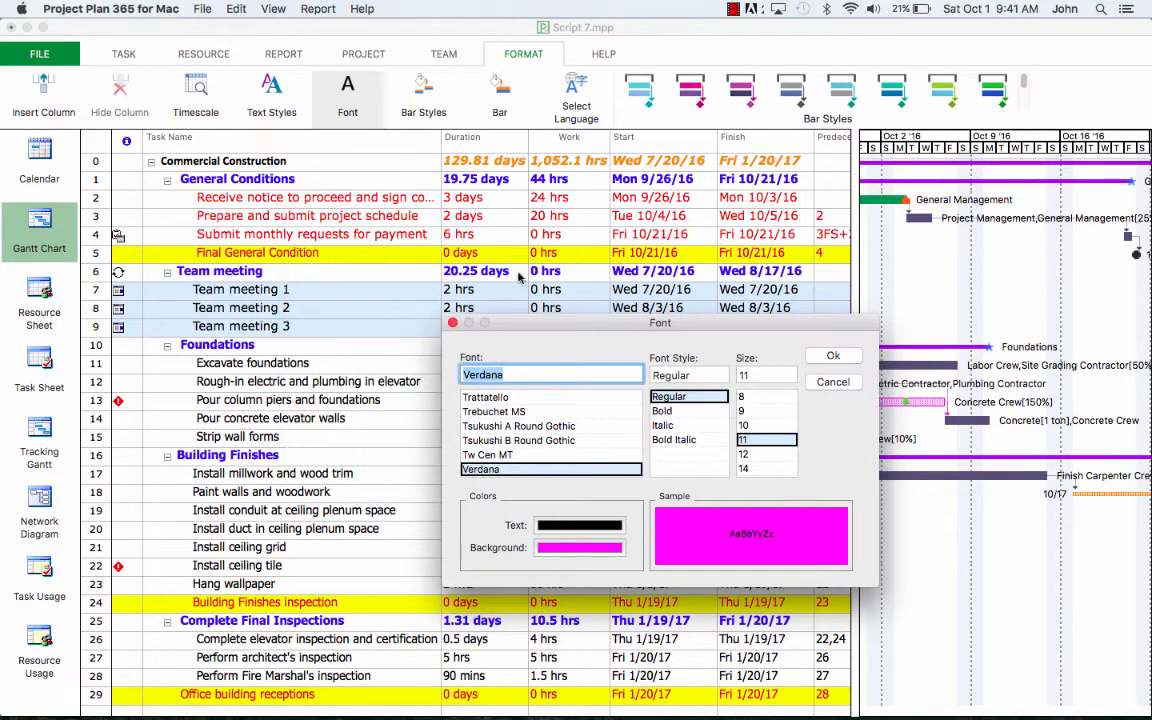
click(831, 357)
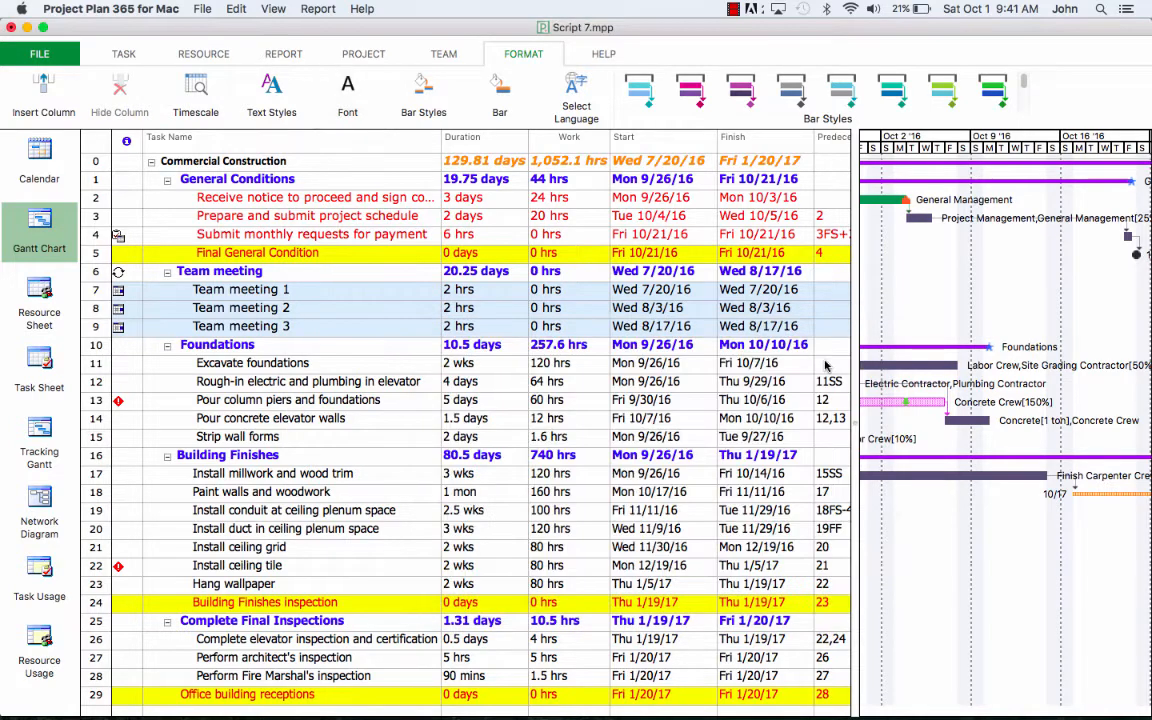
click(385, 344)
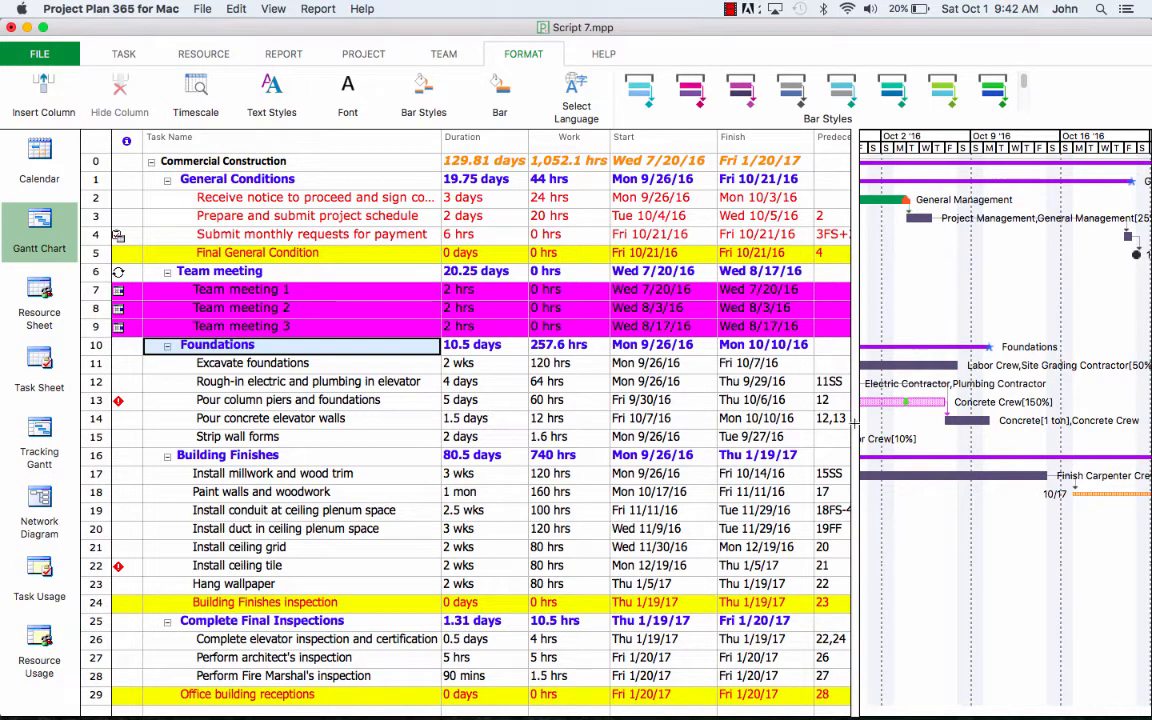
Step: Drag the table/Gantt divider left so more of the timeline shows
drag(854, 424, 507, 390)
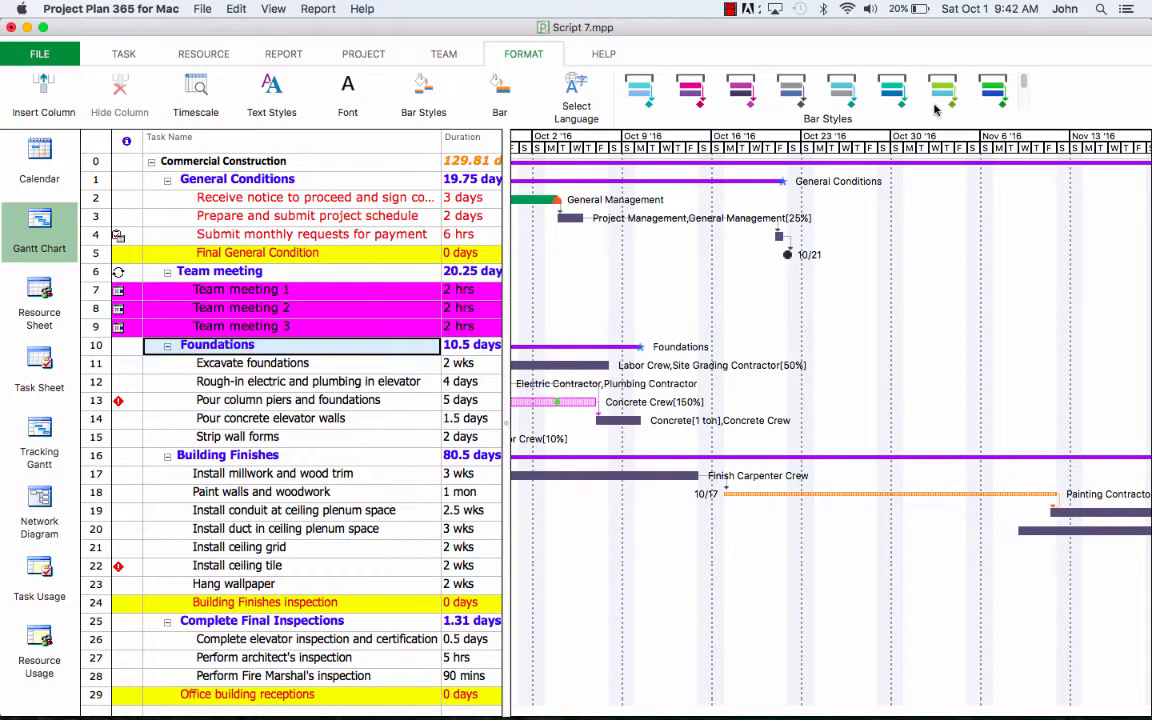
scroll(935, 110, down, 2)
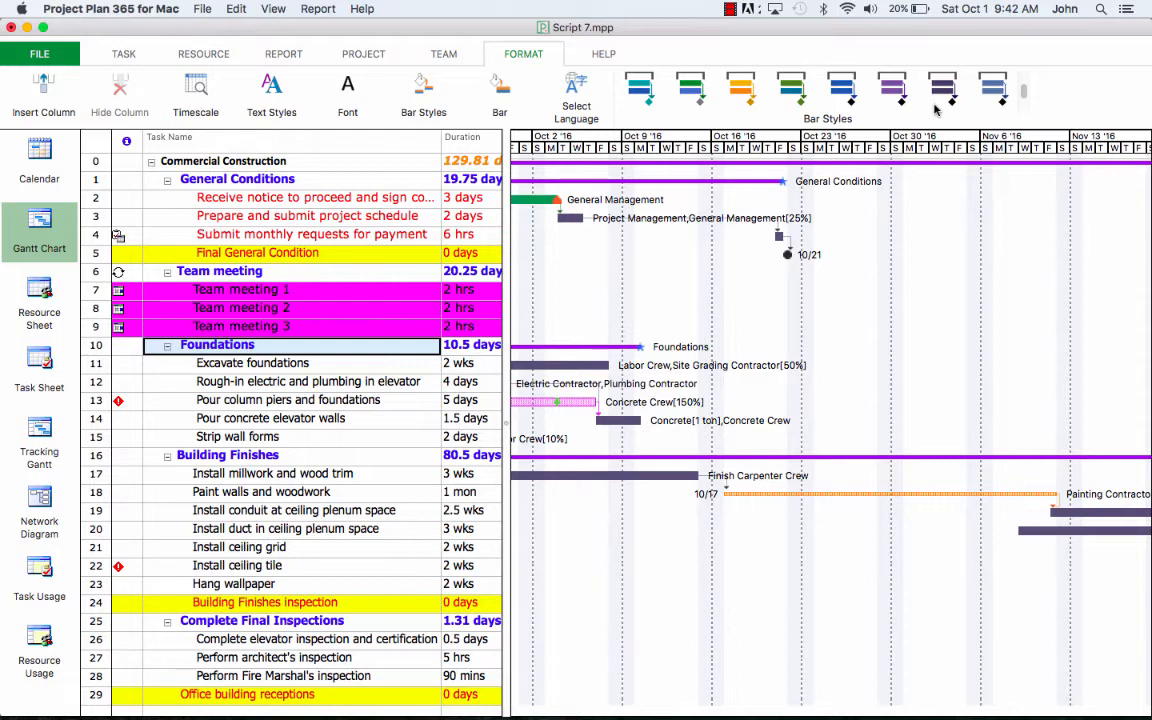
Step: Apply the purple Bar Styles gallery style to the task bars, replacing orange
click(738, 89)
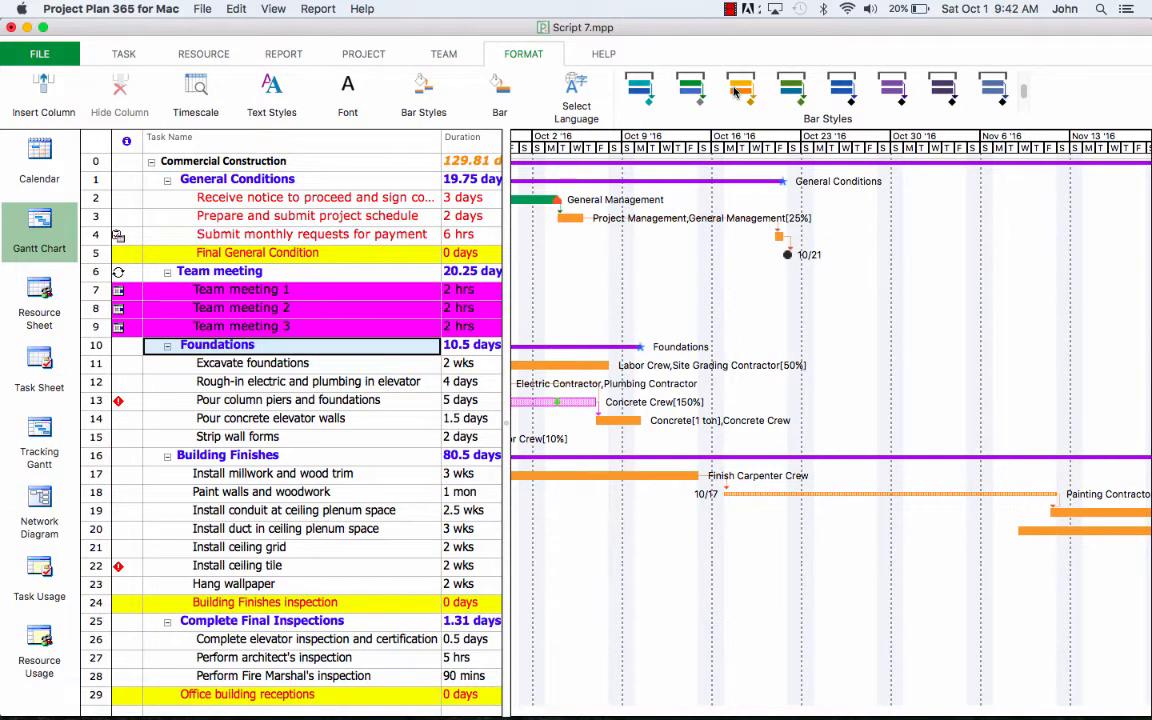
click(901, 92)
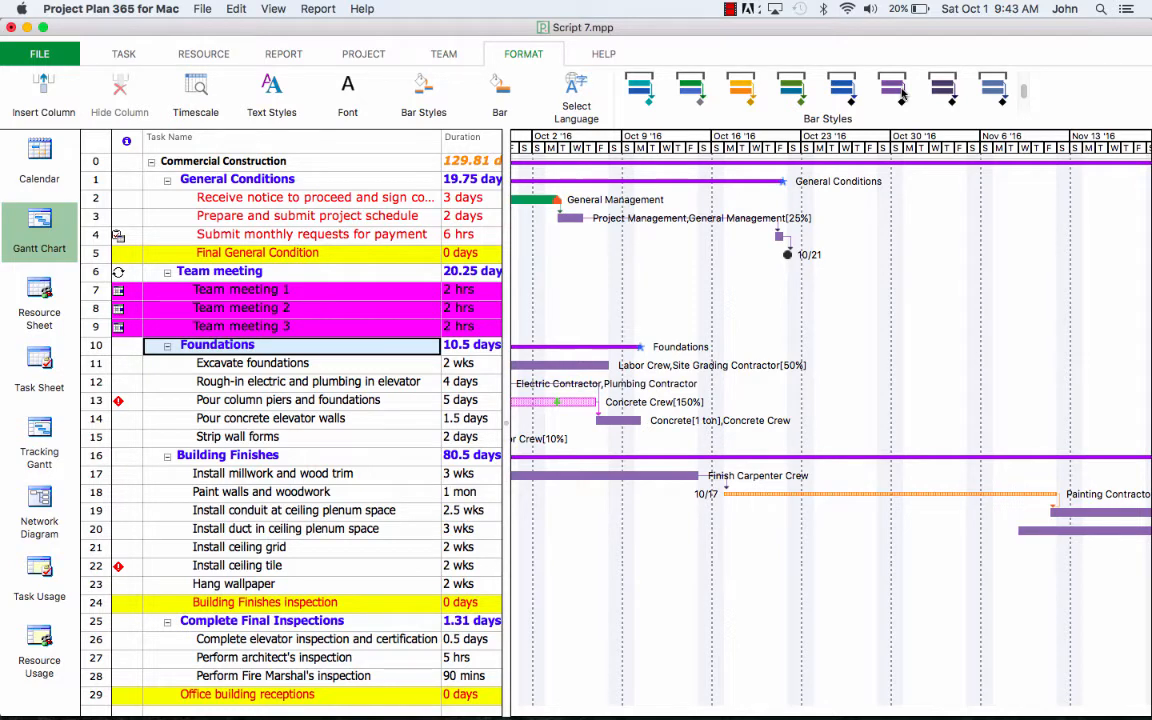
Step: Open Bar Styles and select the Summary bar definition
click(425, 95)
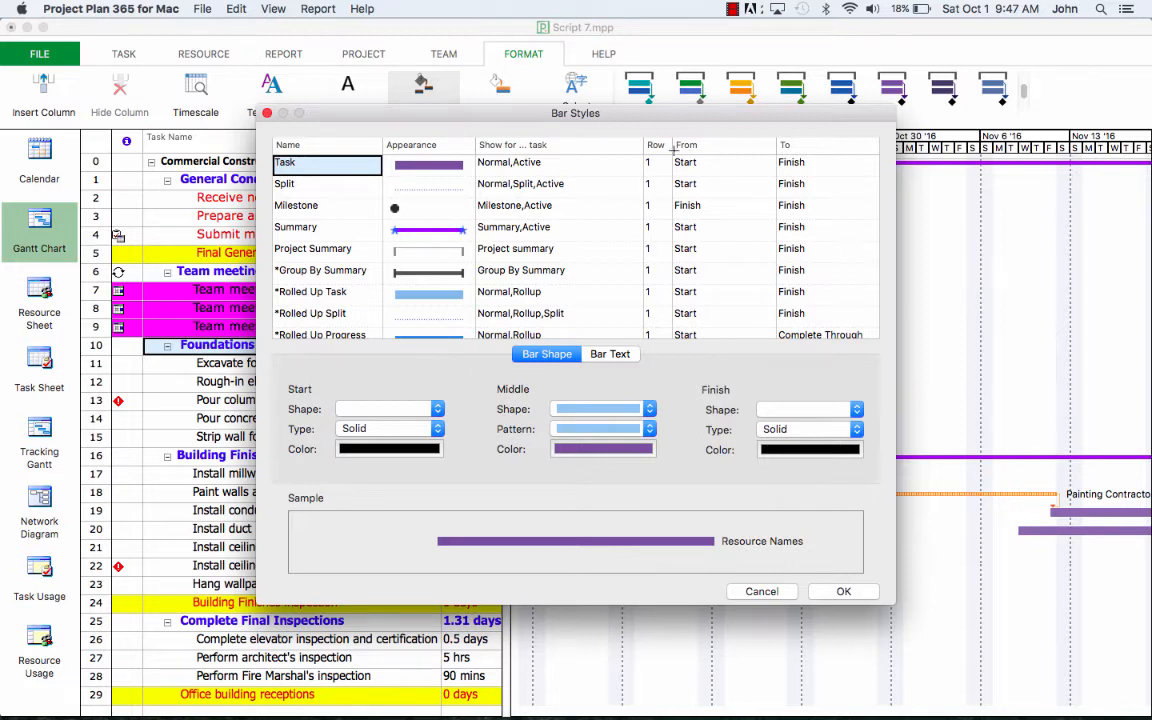
click(330, 228)
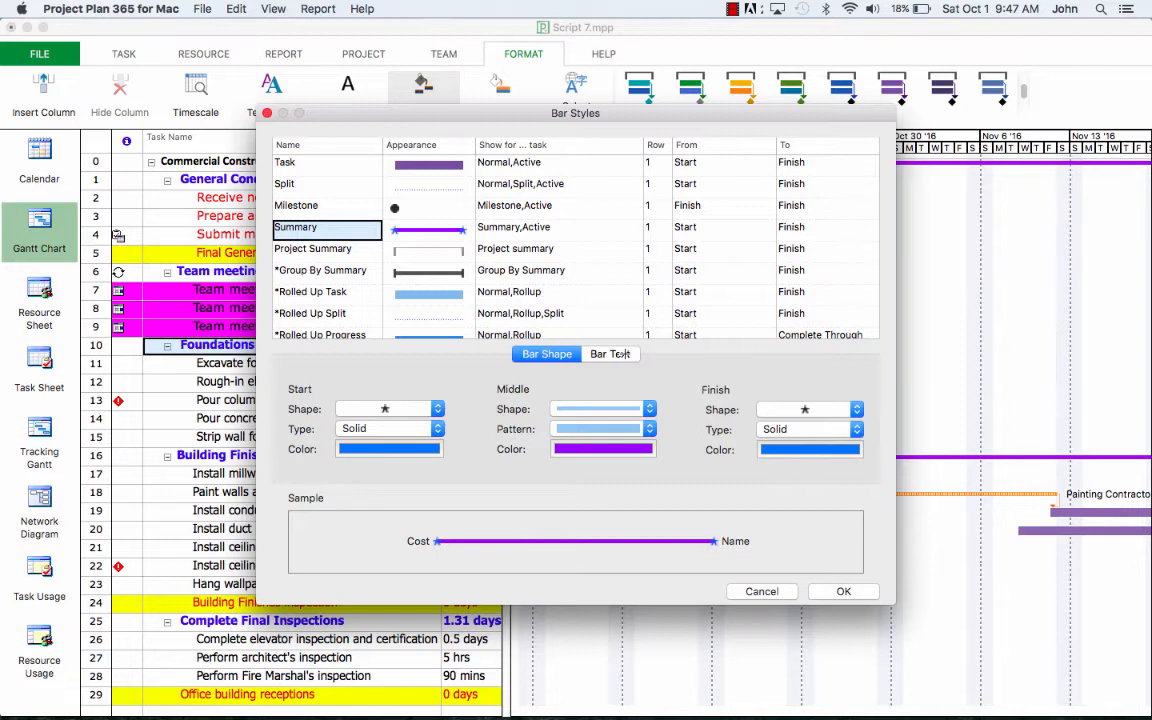
Step: Make the Summary bar middle purple and thicker
click(619, 452)
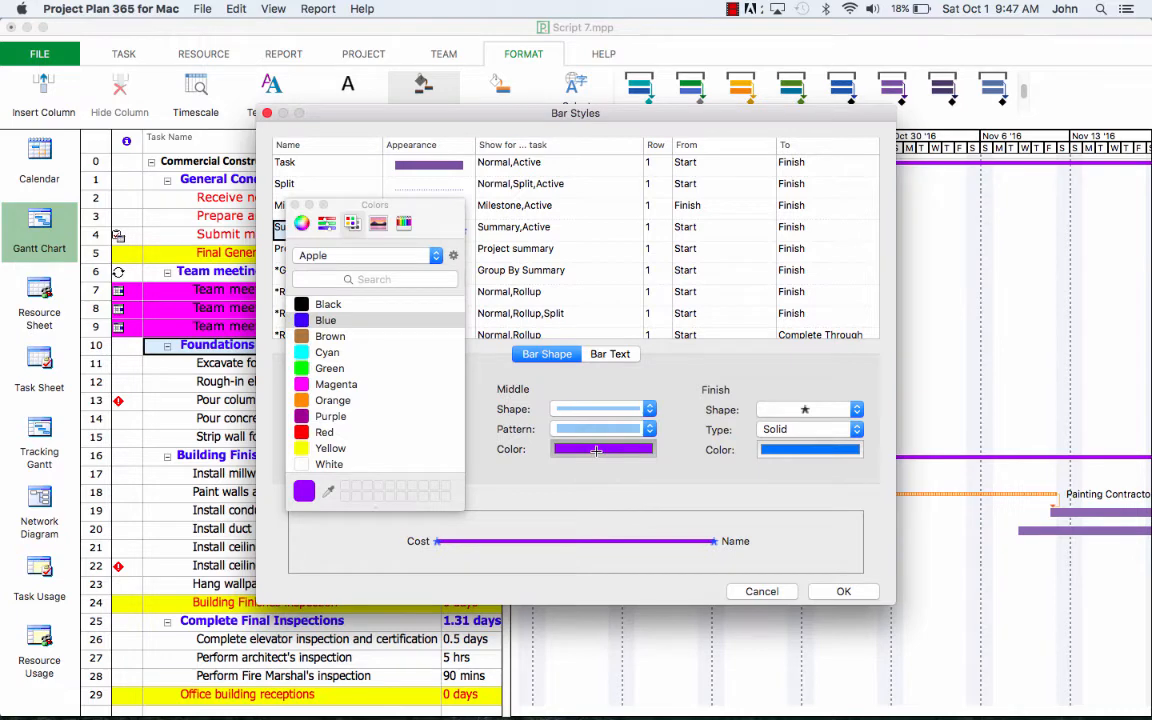
click(344, 416)
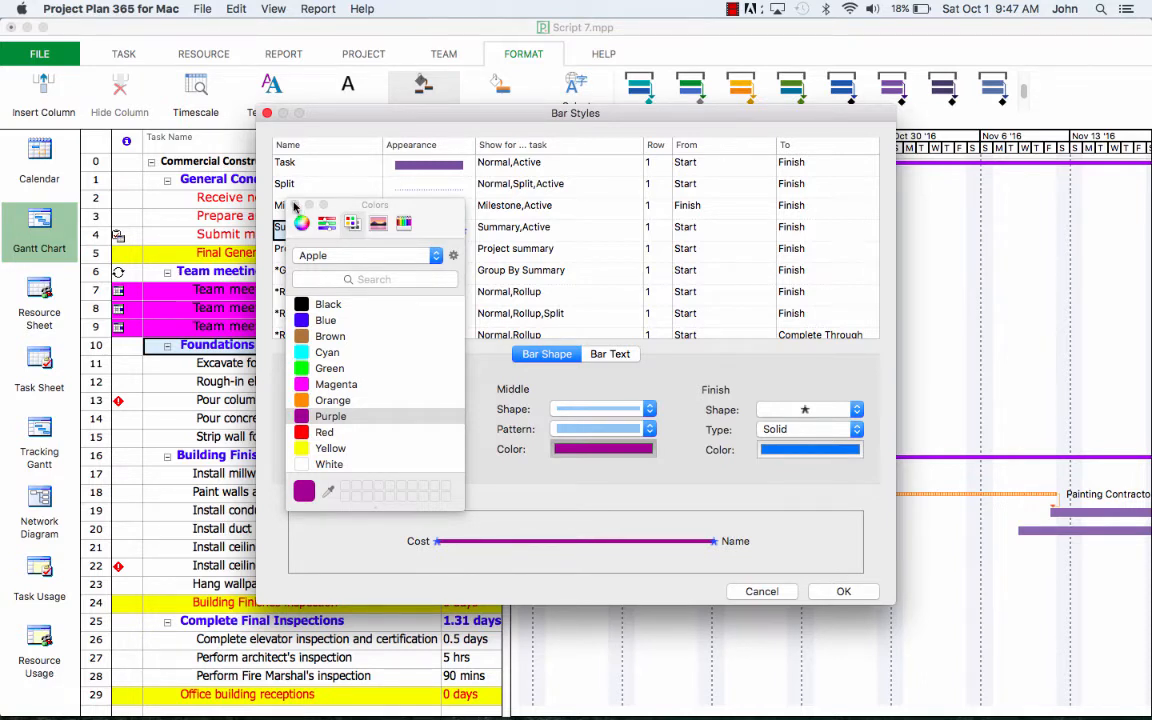
click(295, 205)
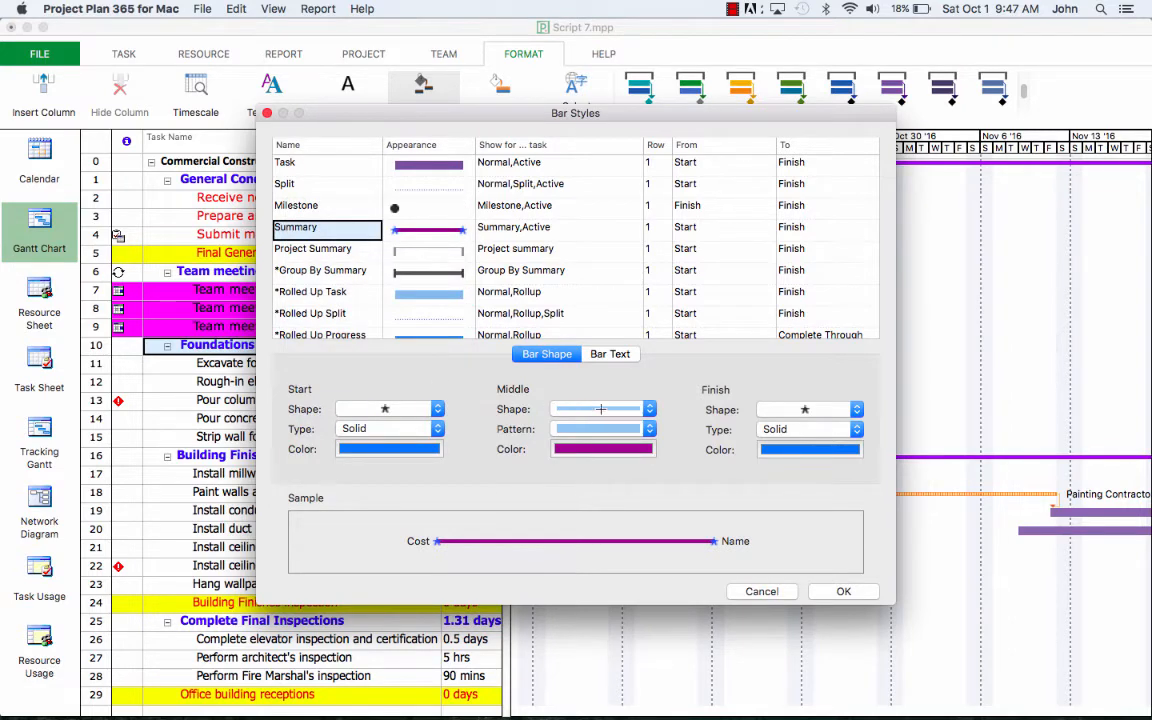
click(651, 409)
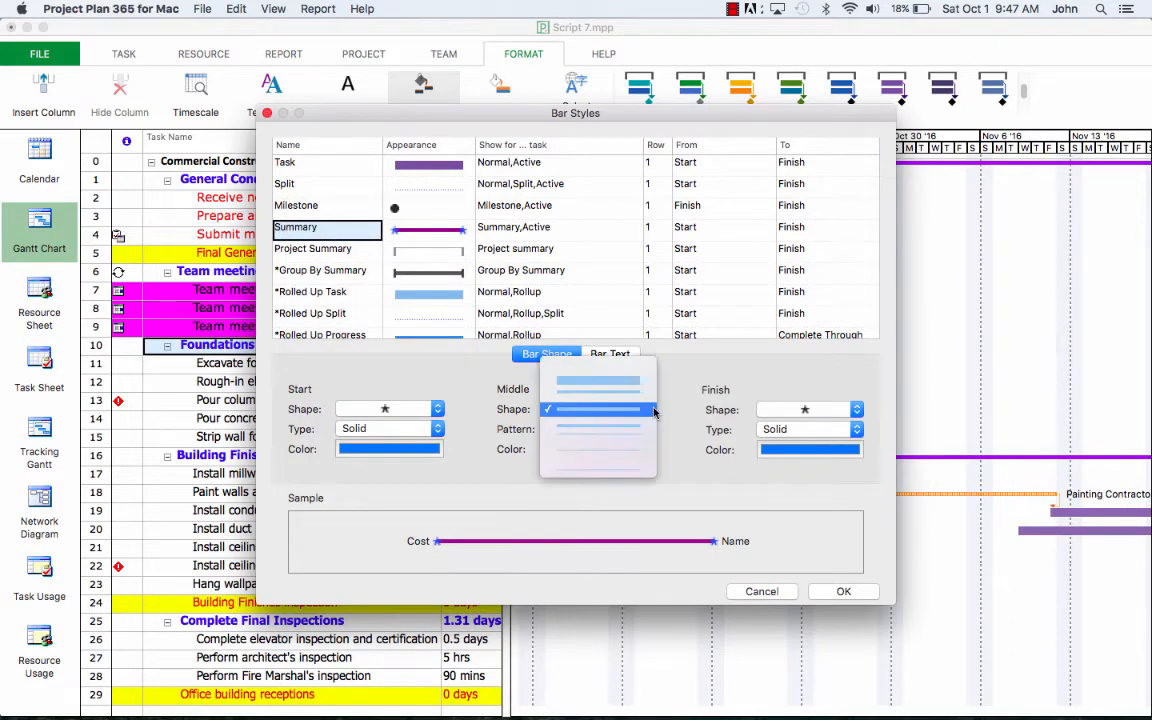
click(623, 387)
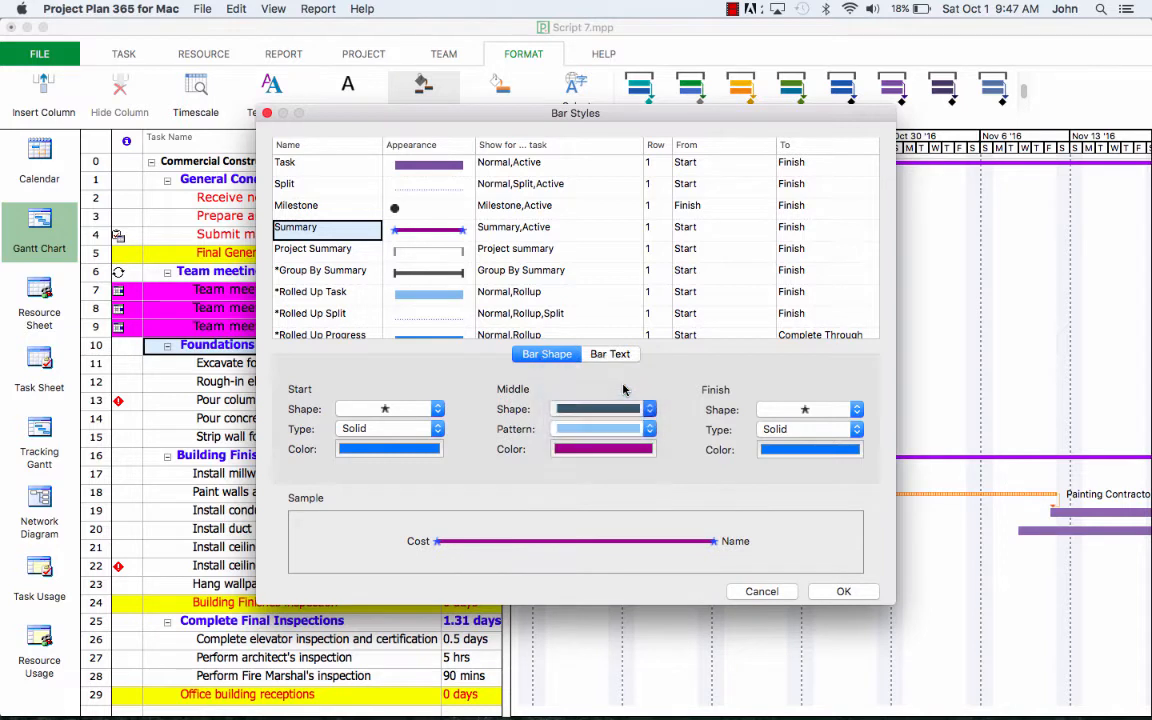
click(655, 412)
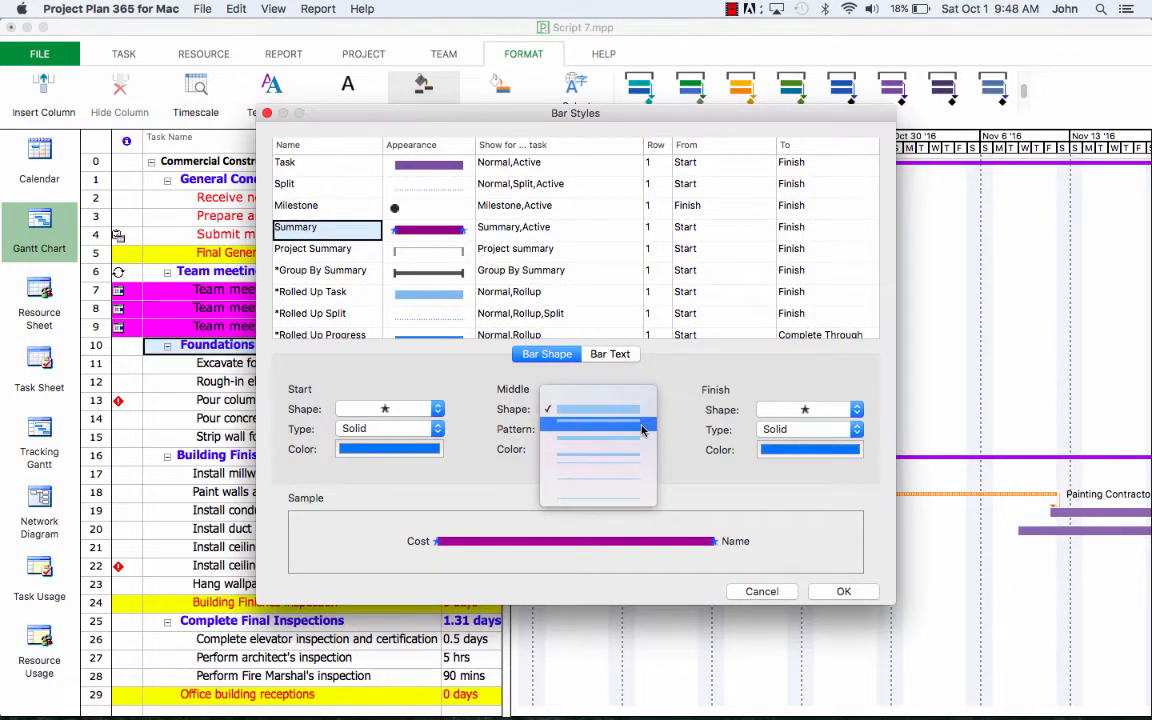
click(666, 419)
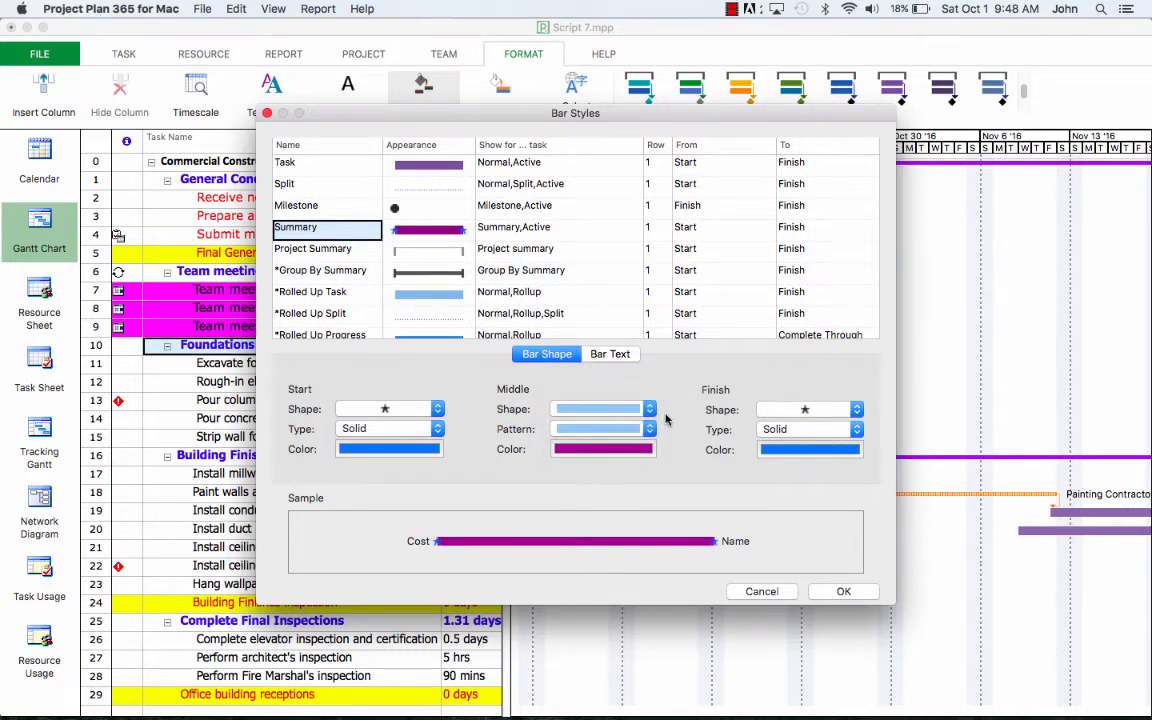
Step: Keep a star start, end with a right-pointing triangle, set cost/name labels, and apply
click(440, 409)
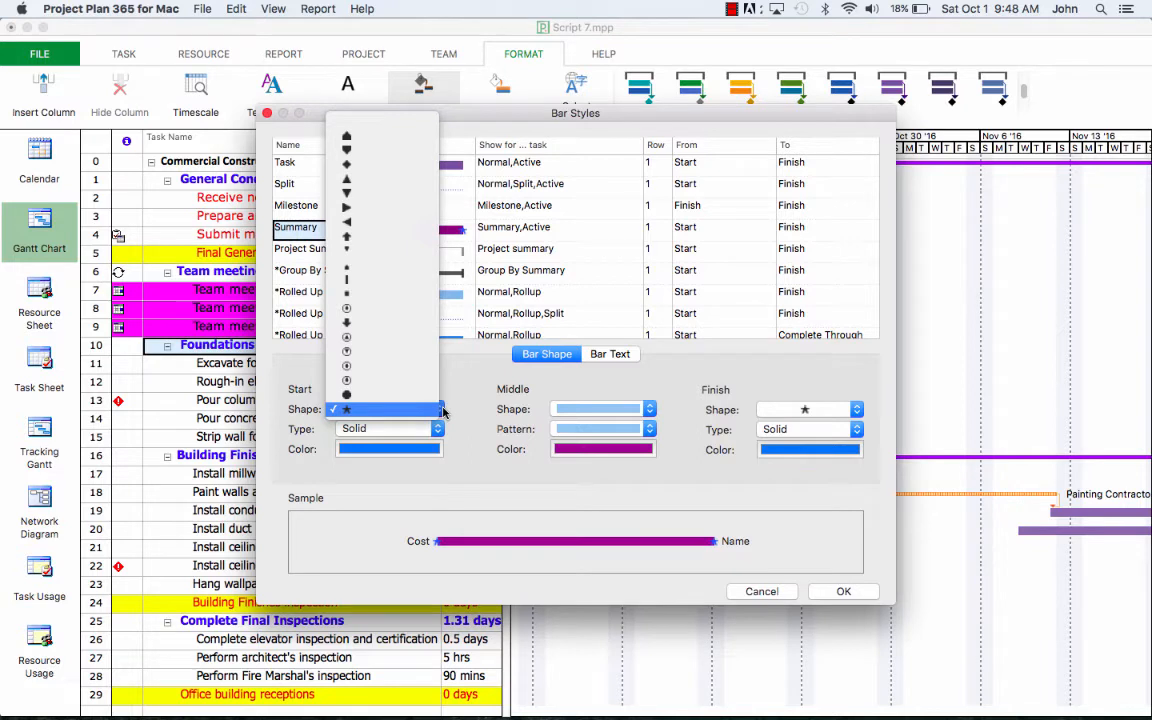
click(856, 408)
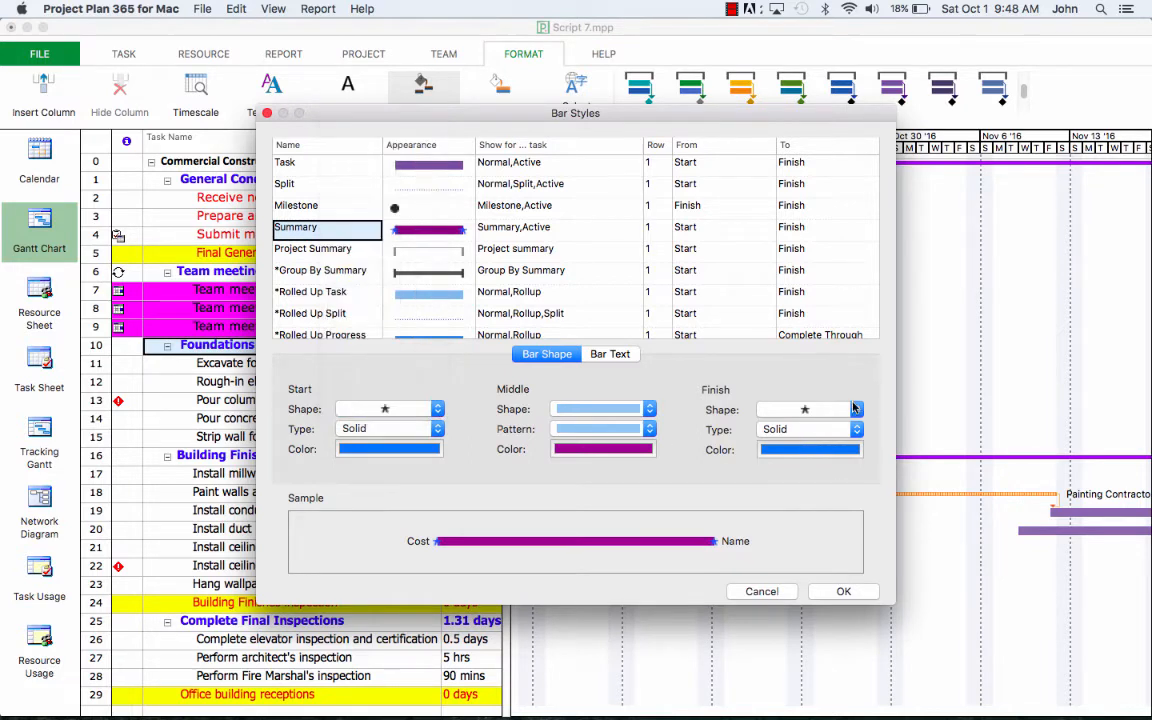
click(856, 408)
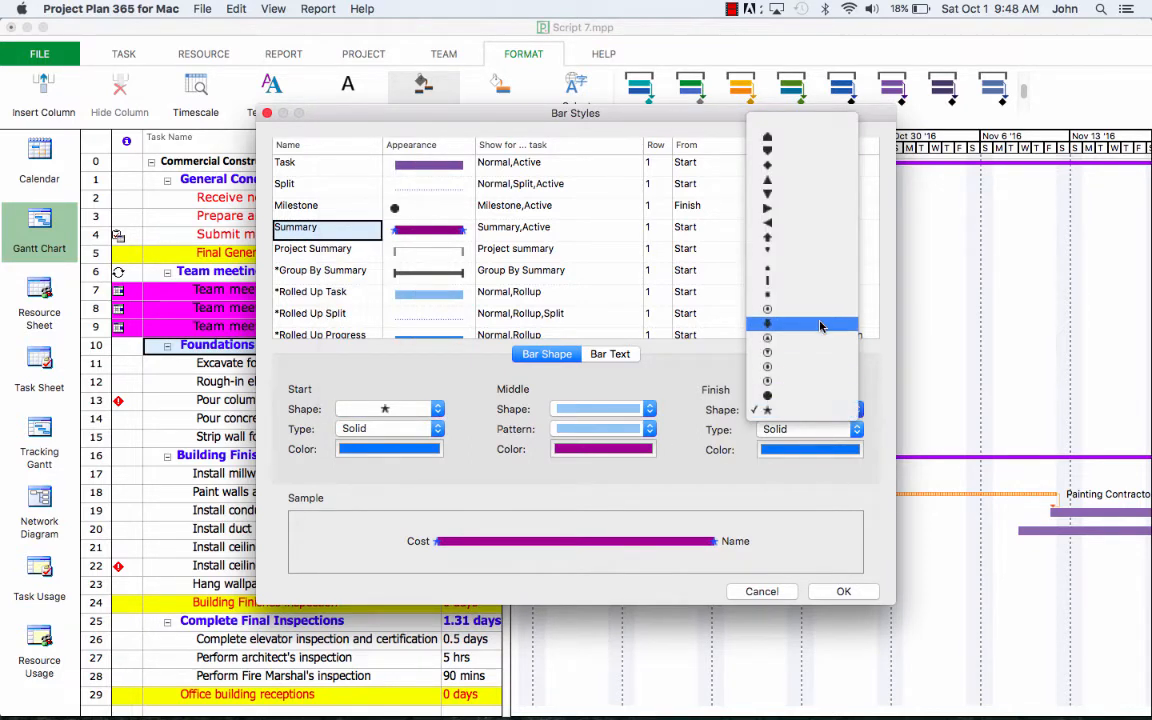
click(798, 218)
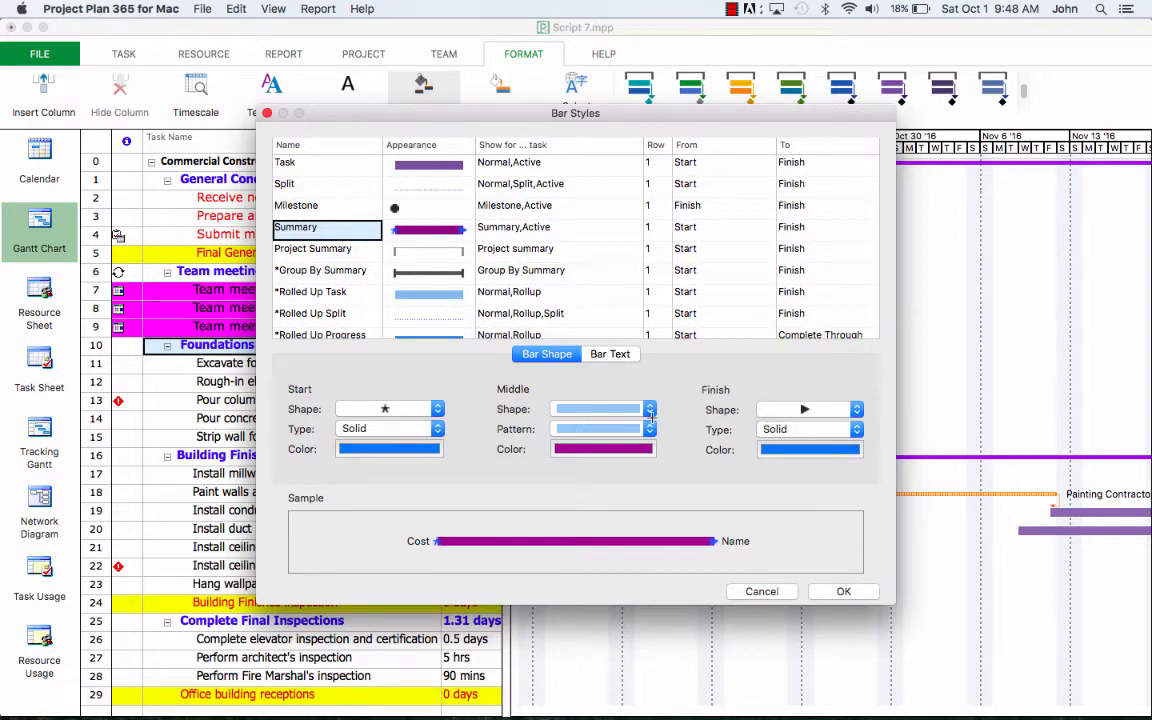
click(611, 356)
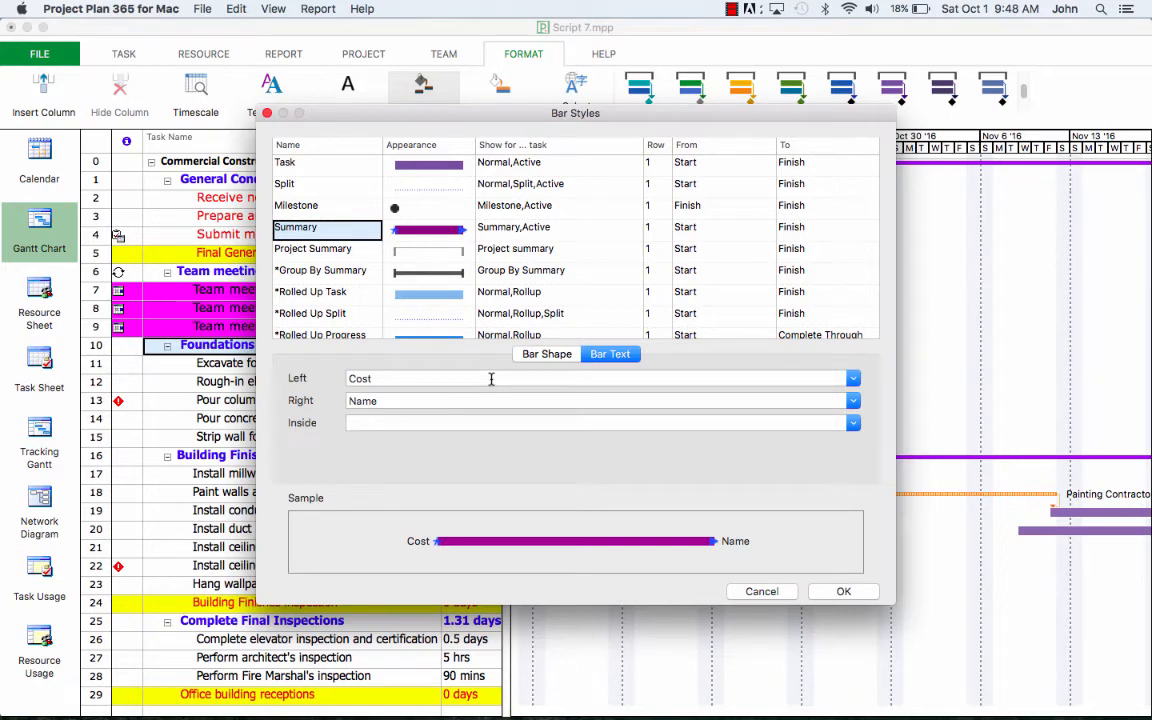
click(843, 591)
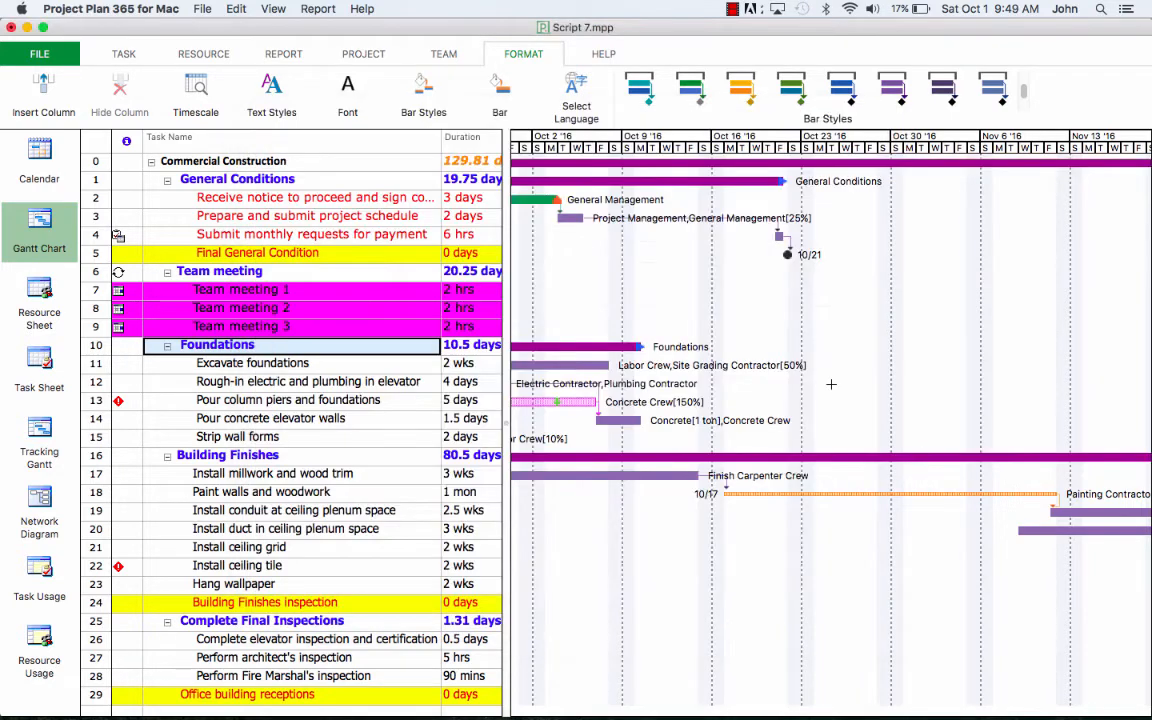
scroll(830, 384, down, 3)
scroll(830, 384, right, 10)
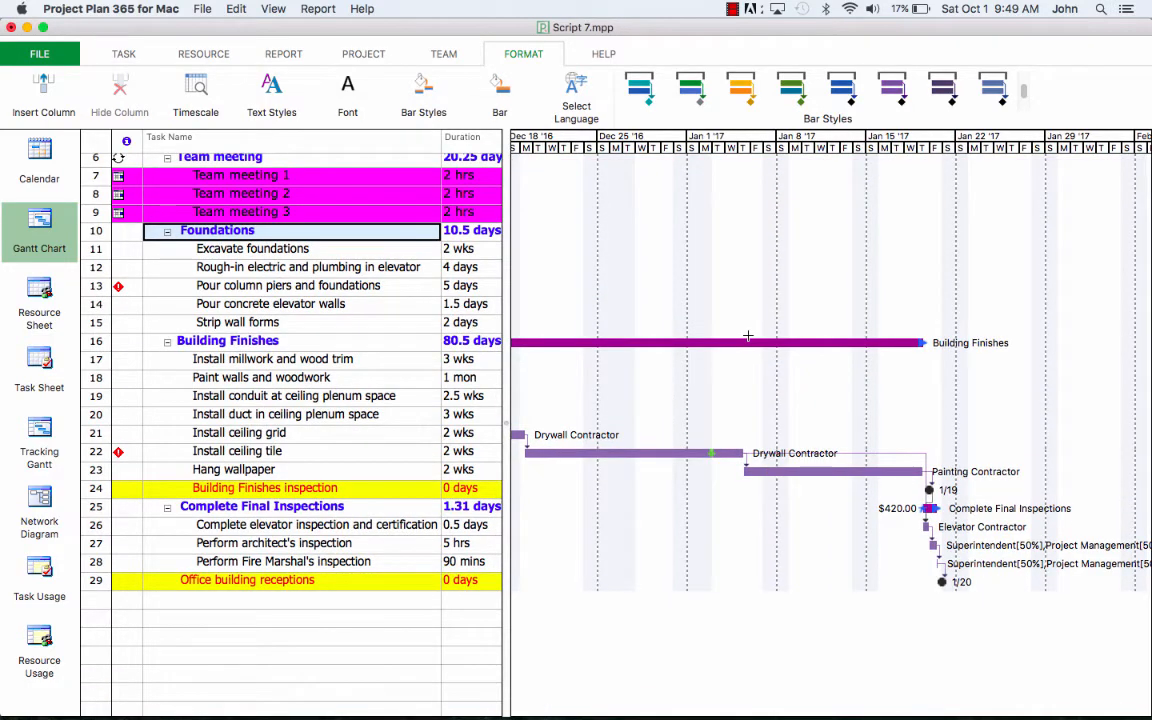
scroll(750, 338, left, 3)
scroll(757, 343, up, 1)
scroll(757, 343, up, 4)
scroll(757, 343, left, 10)
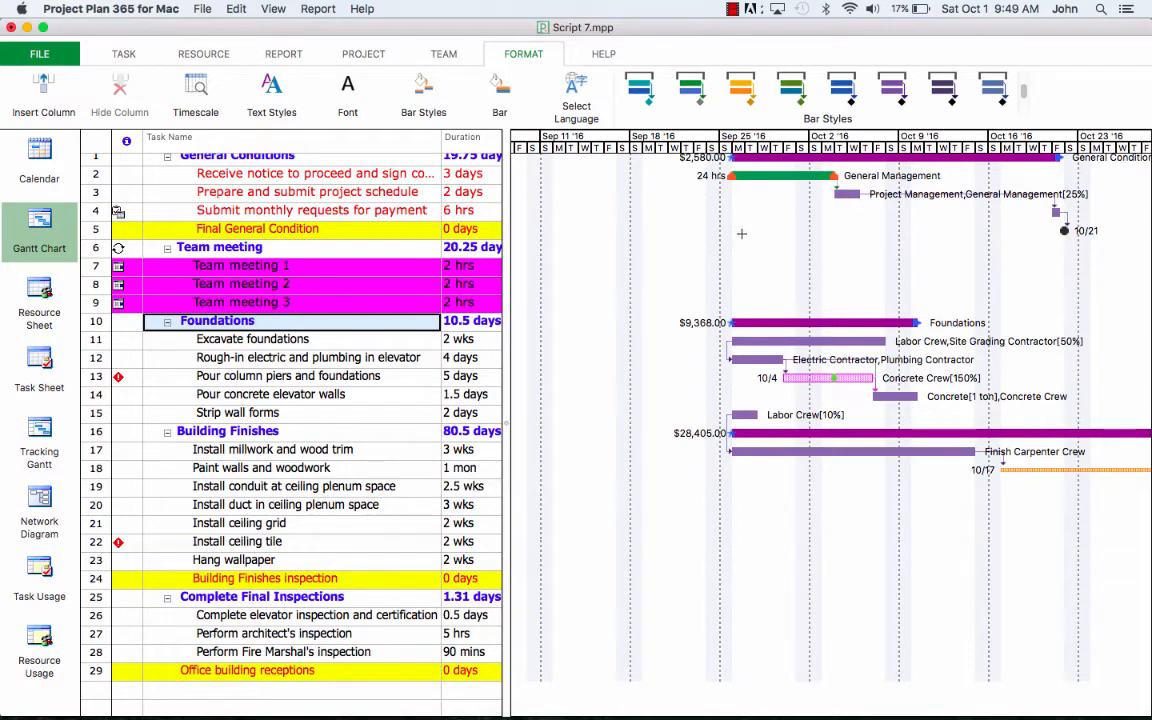
scroll(740, 270, up, 1)
scroll(711, 239, left, 3)
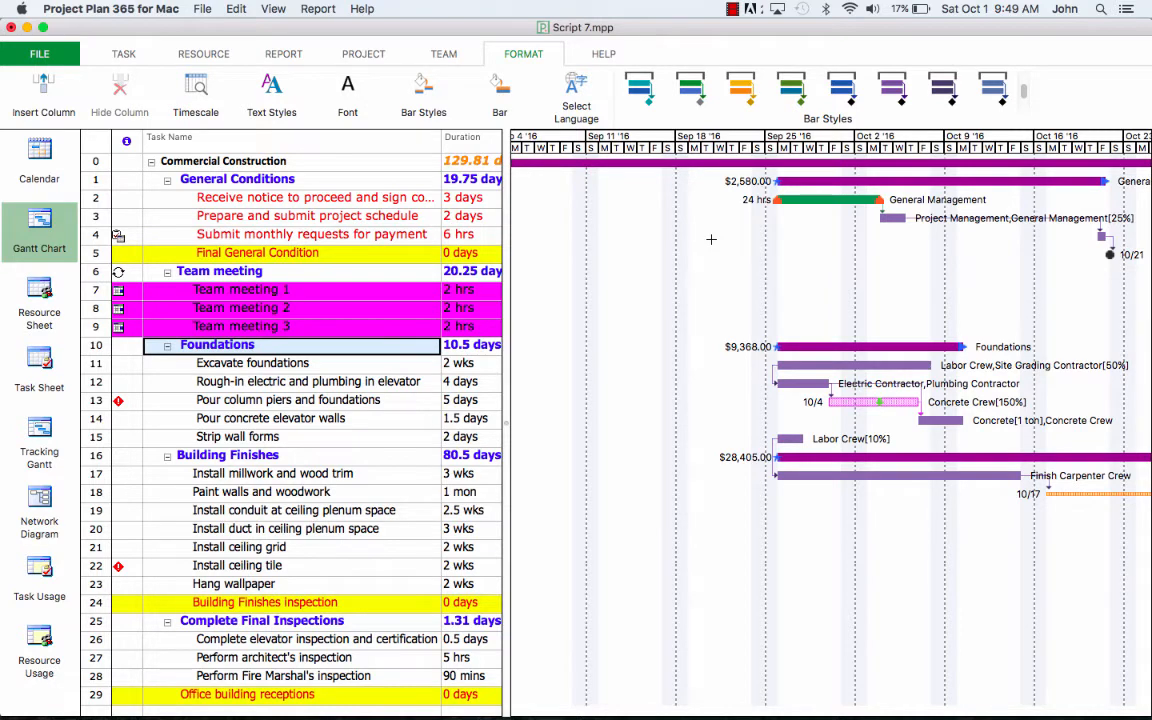
Step: Set the Milestone bar style's start colour to red in Bar Styles and confirm
click(426, 92)
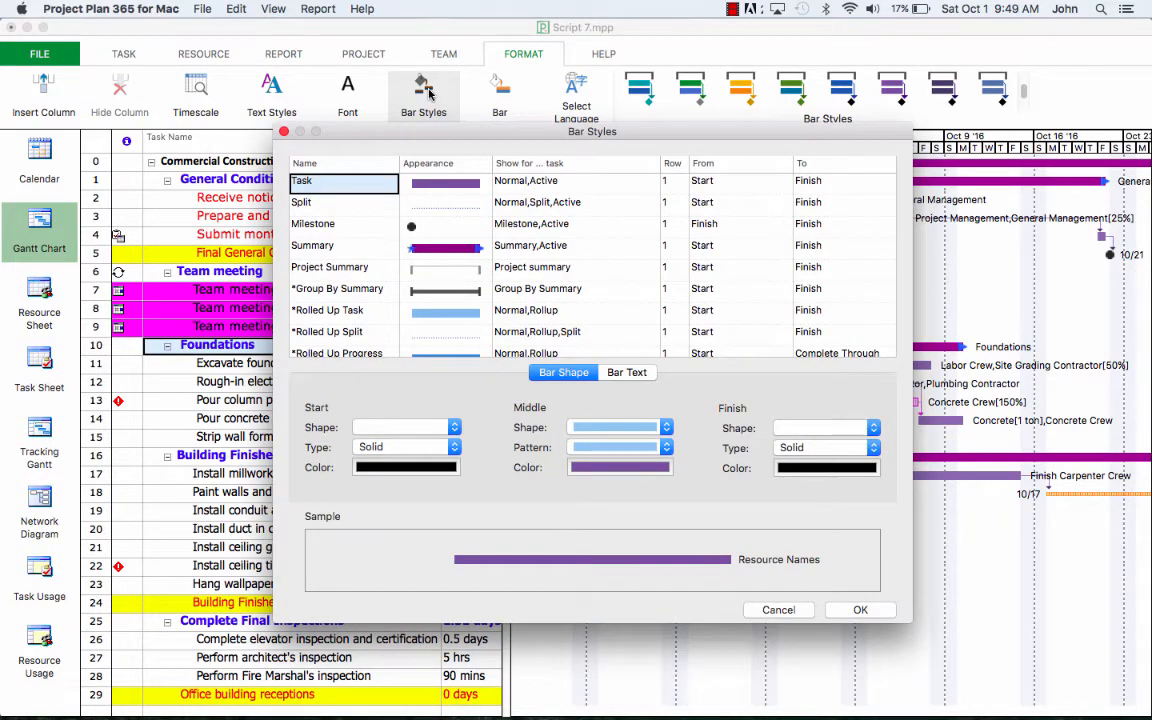
click(354, 226)
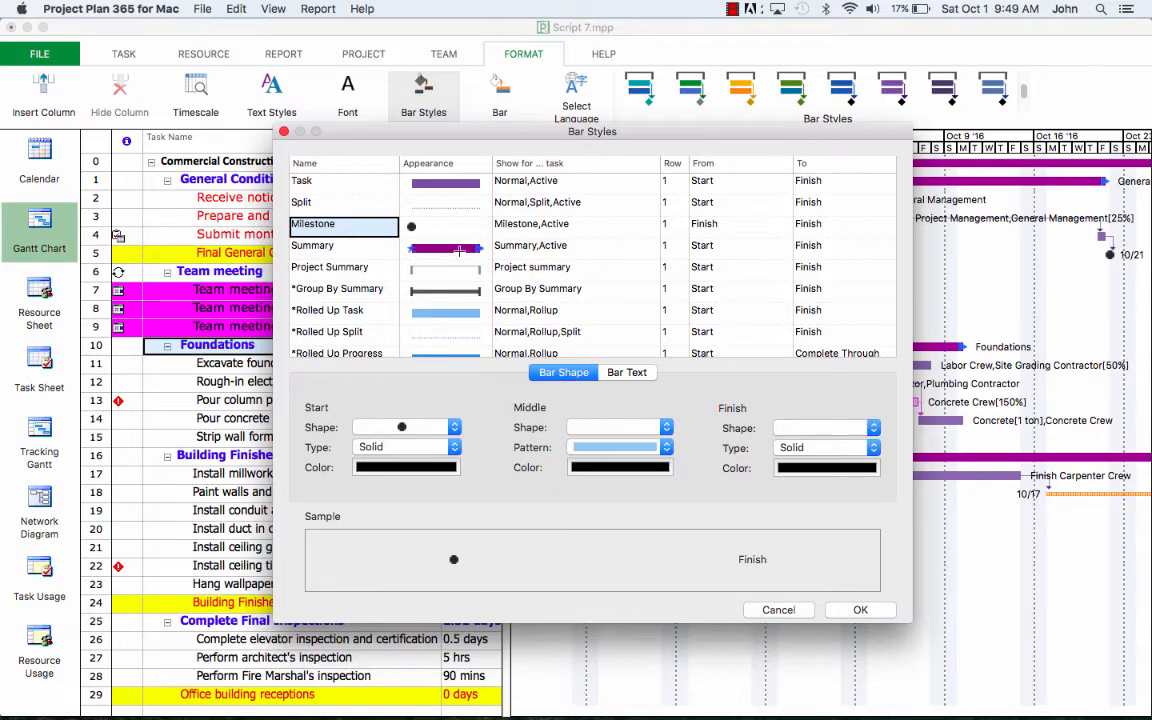
click(406, 469)
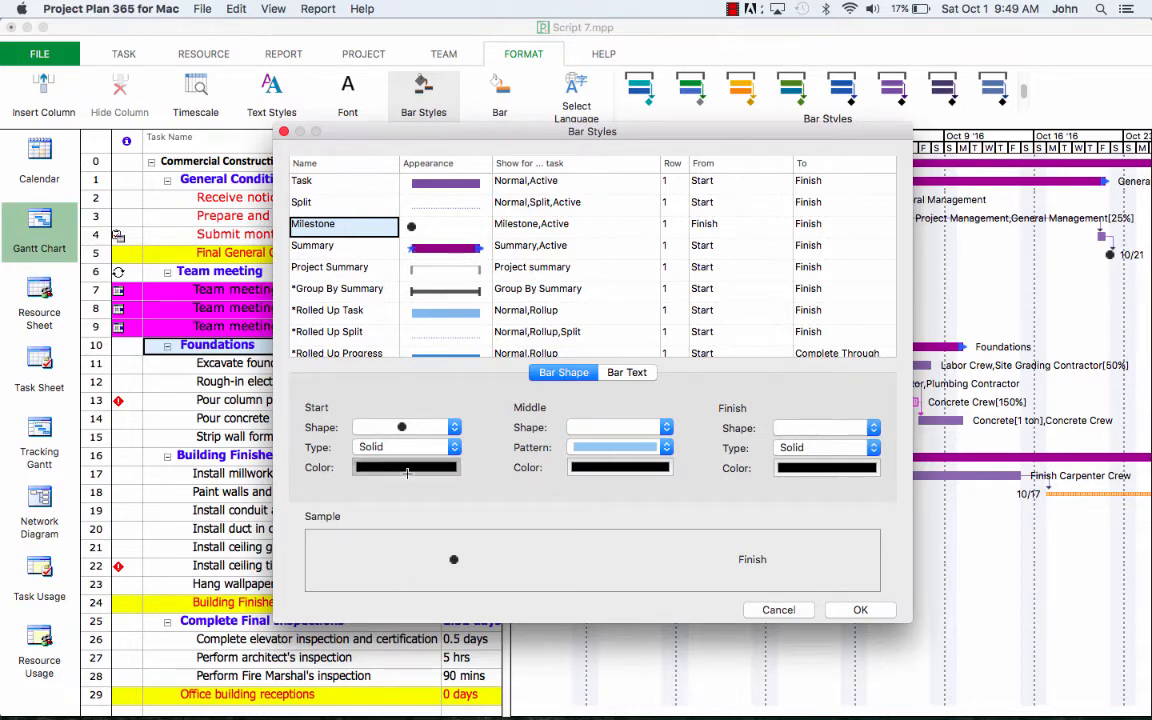
click(330, 432)
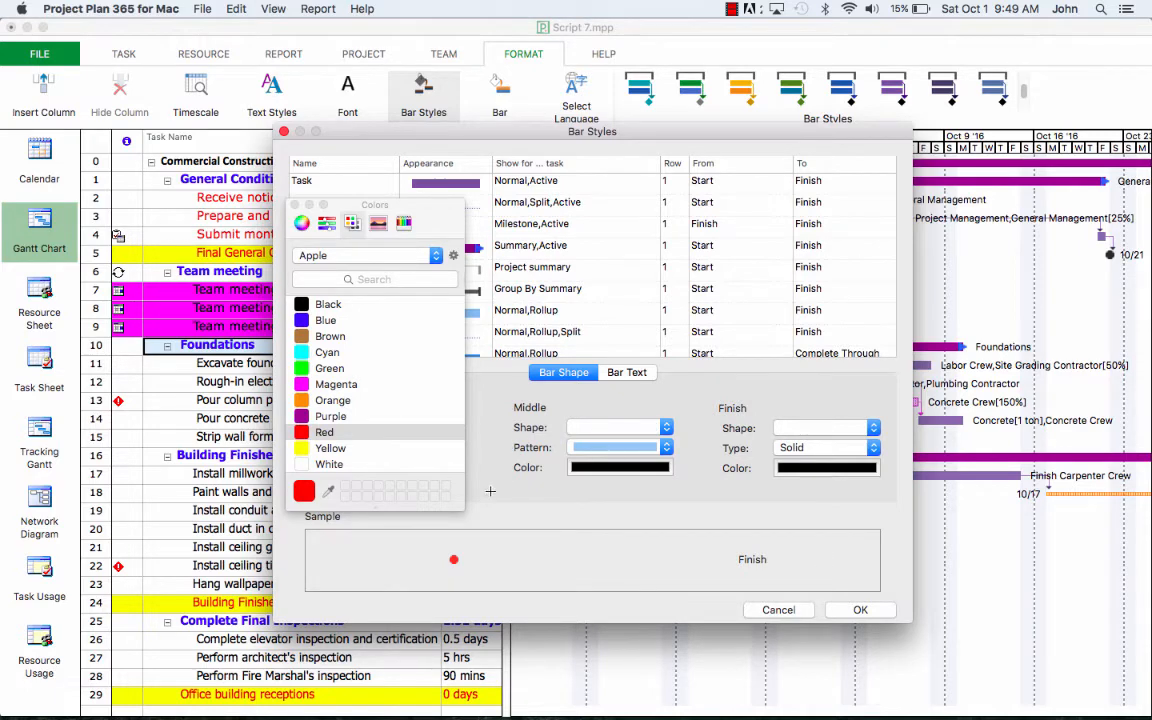
click(295, 204)
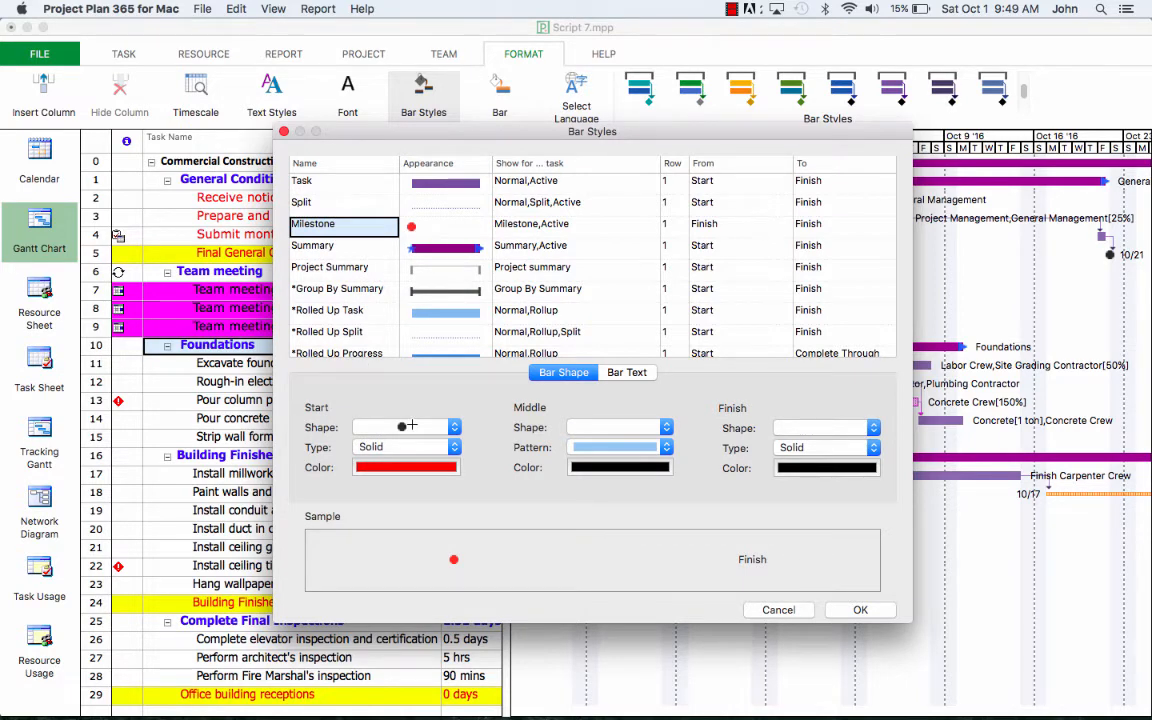
click(852, 610)
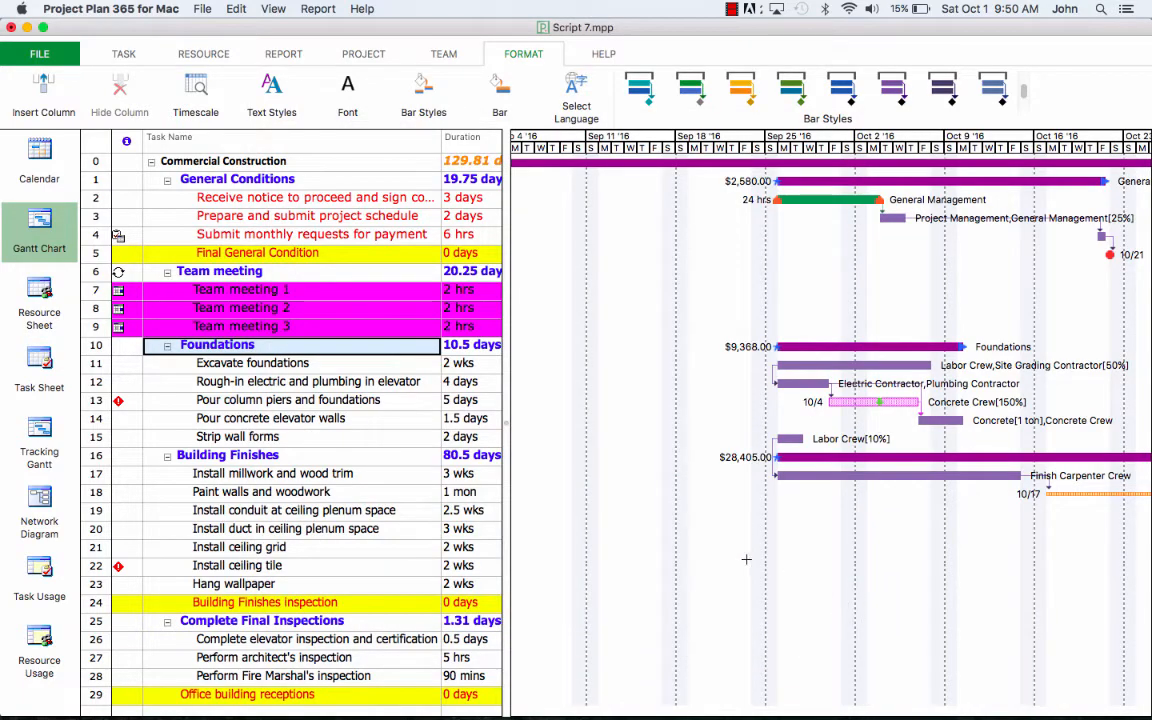
scroll(690, 495, right, 10)
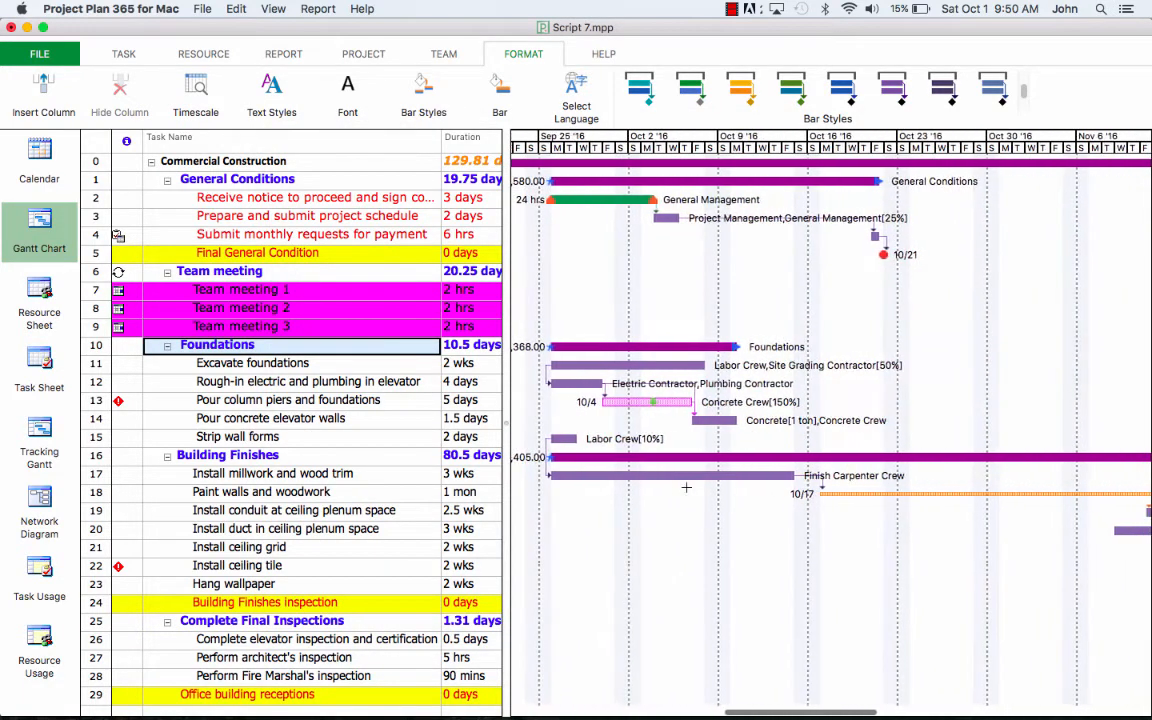
scroll(686, 487, down, 1)
scroll(686, 487, up, 1)
scroll(686, 487, right, 3)
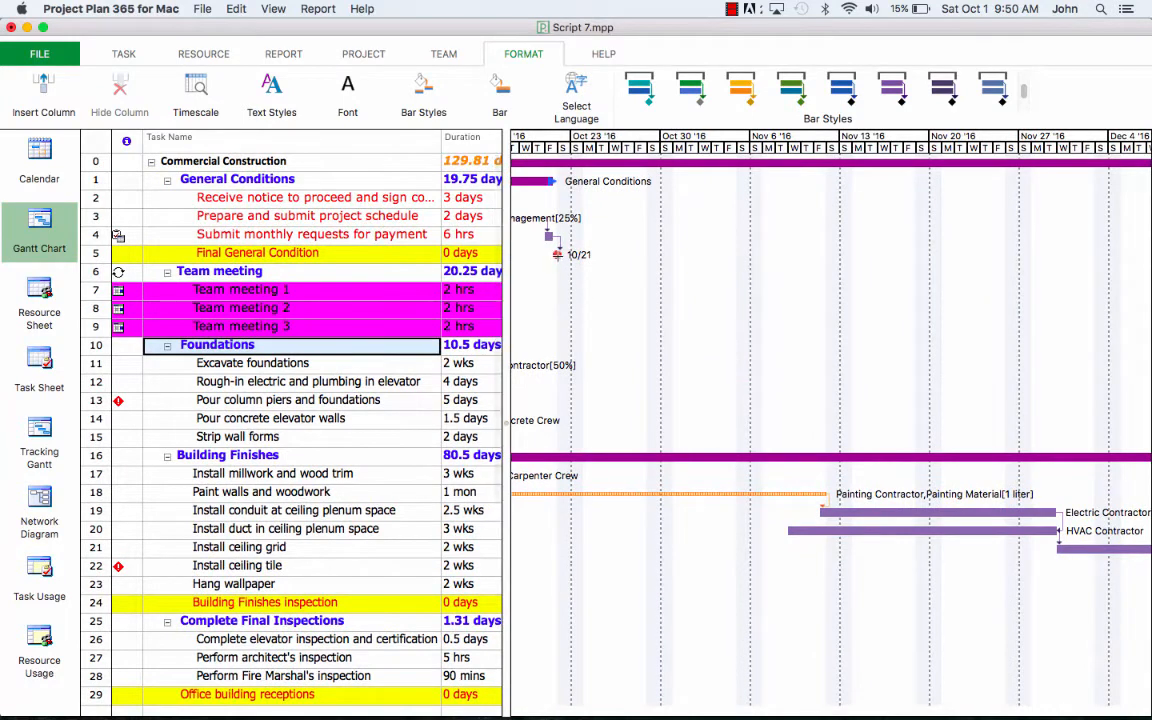
Step: Change the Progress bar style's middle colour from cyan to green in Bar Styles
mouse_move(557, 256)
click(421, 108)
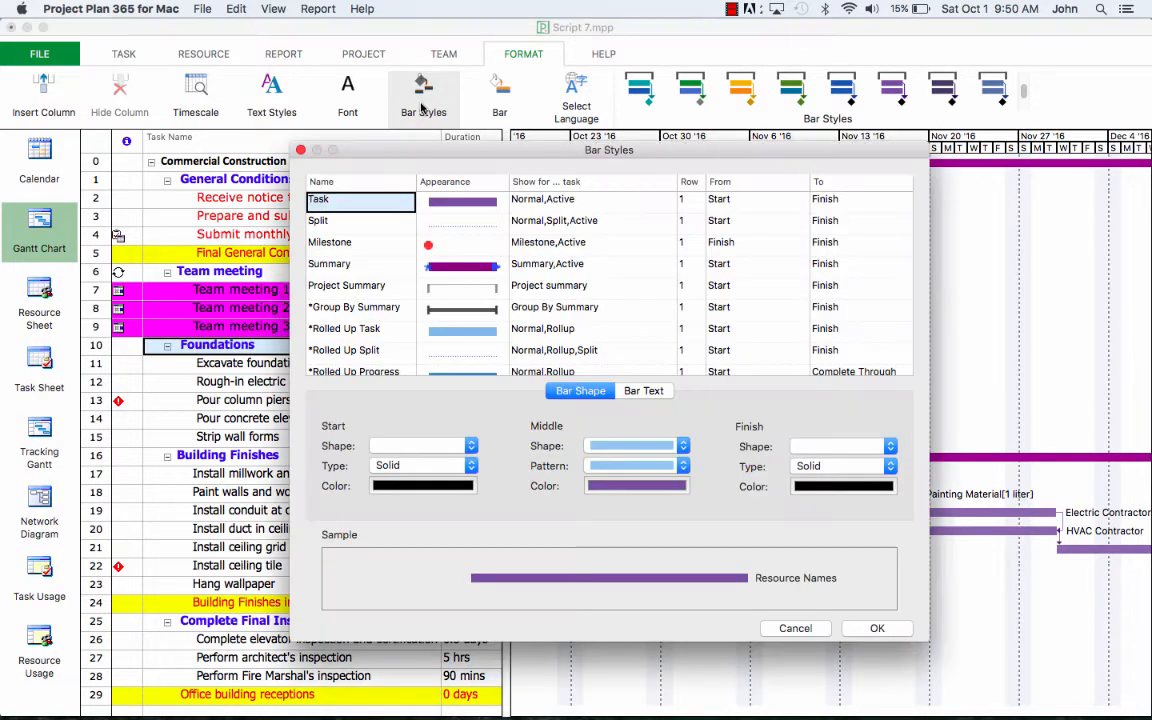
scroll(330, 280, down, 3)
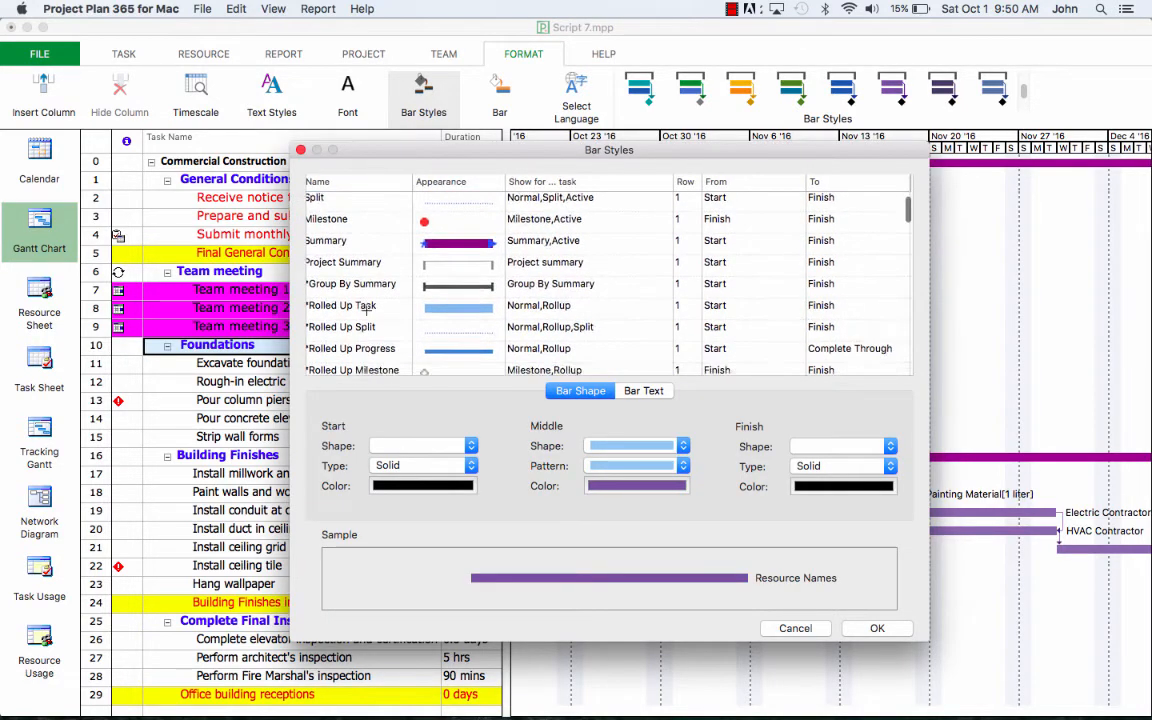
scroll(366, 310, down, 10)
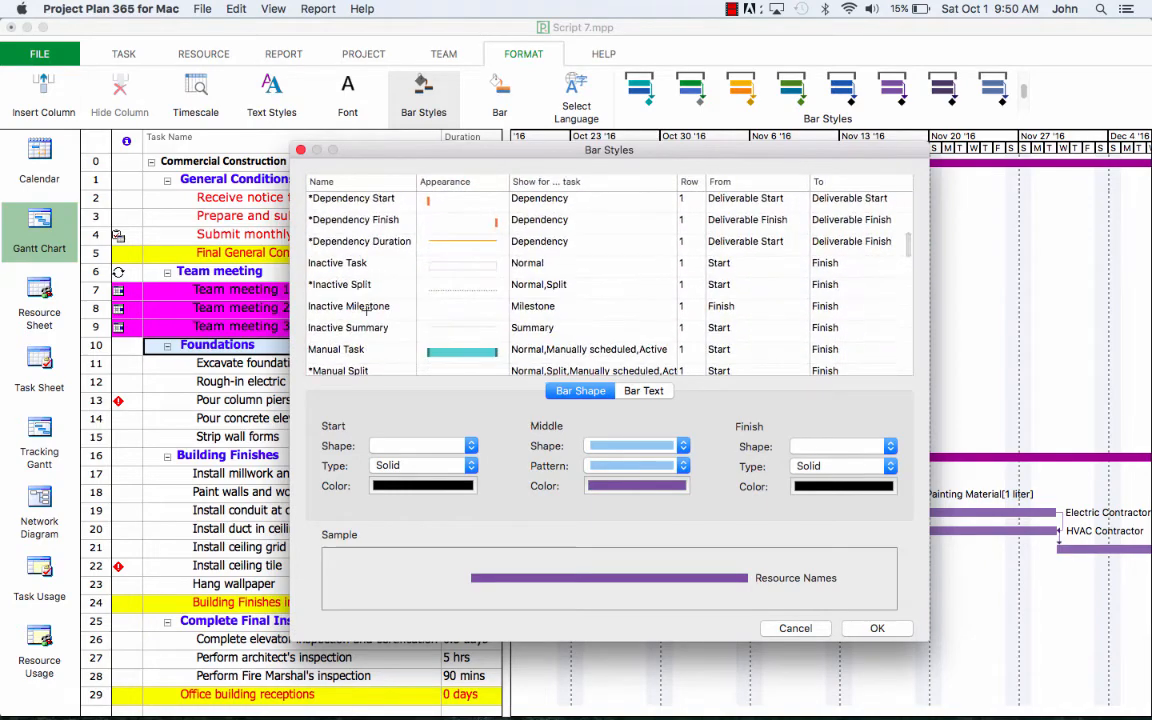
scroll(371, 314, down, 8)
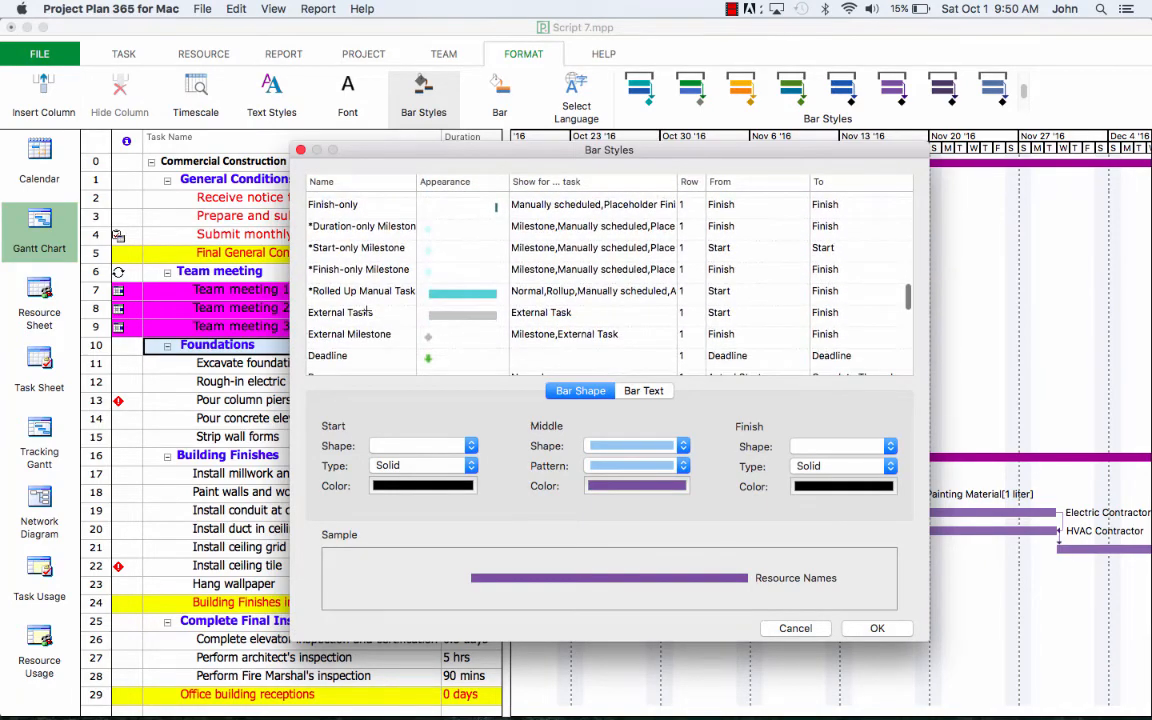
scroll(371, 312, down, 3)
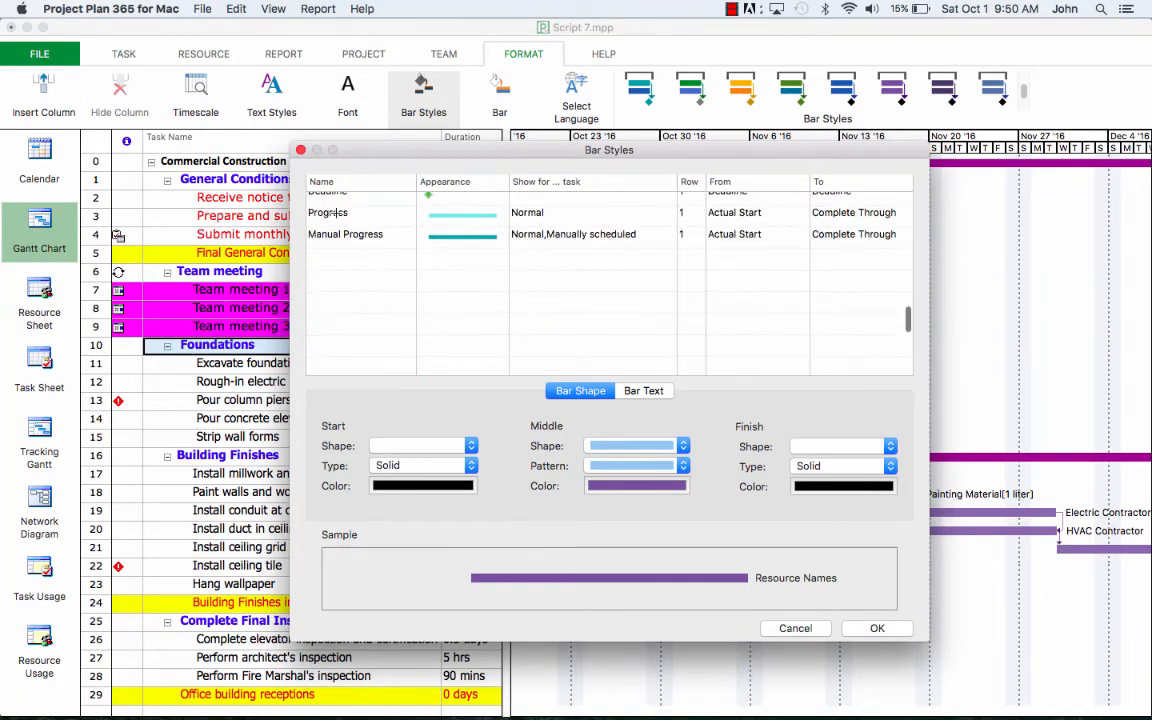
click(337, 213)
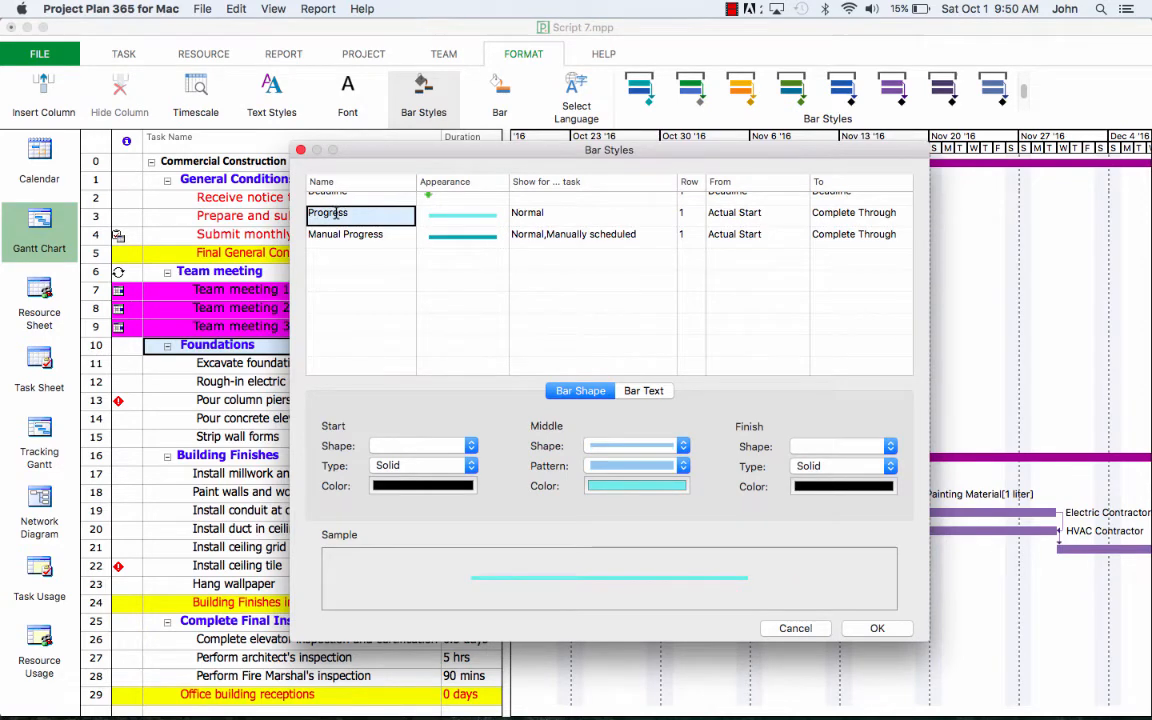
click(628, 488)
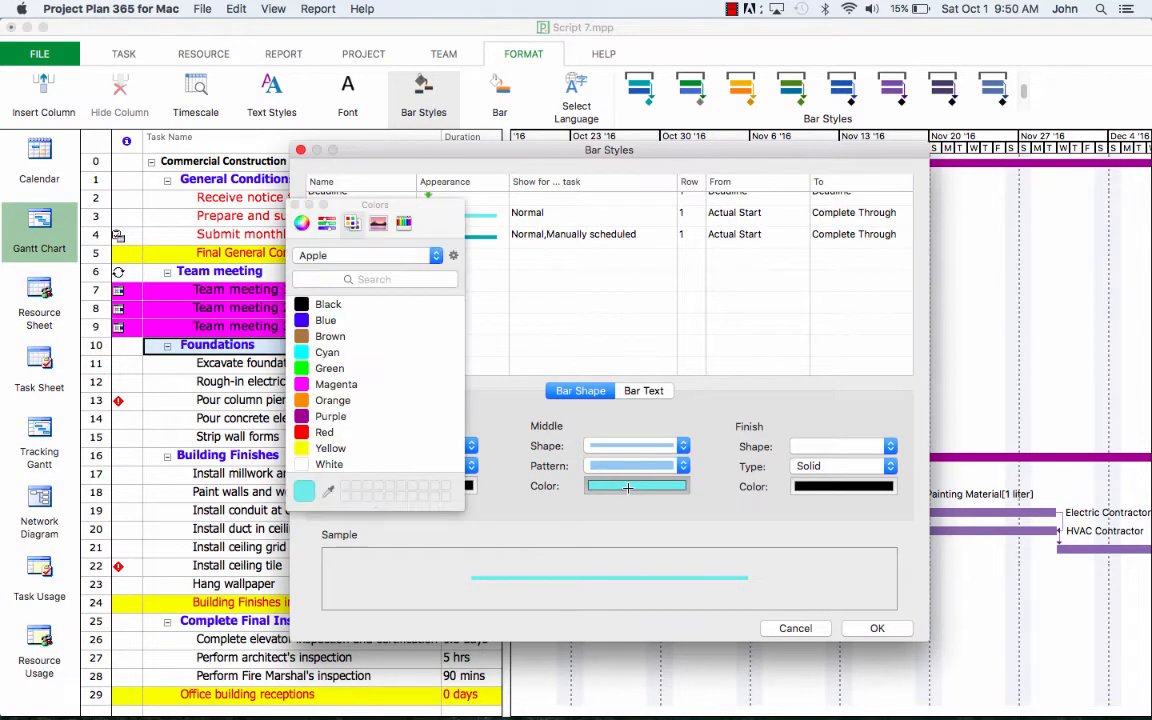
click(333, 370)
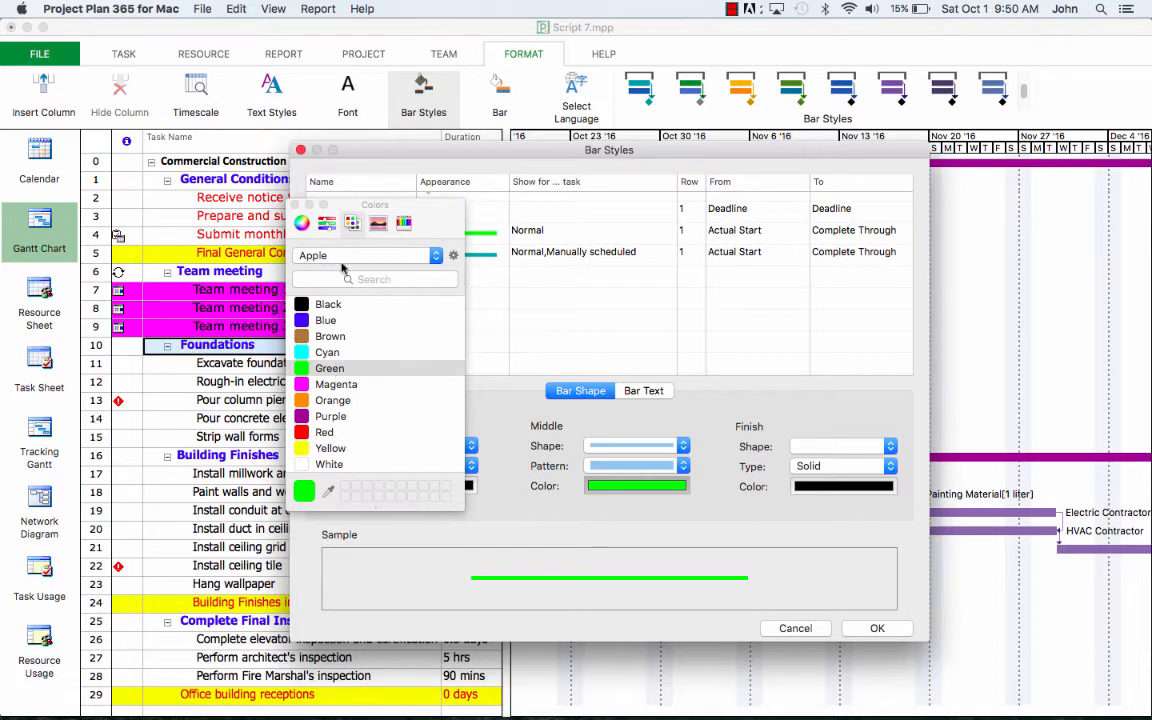
click(309, 204)
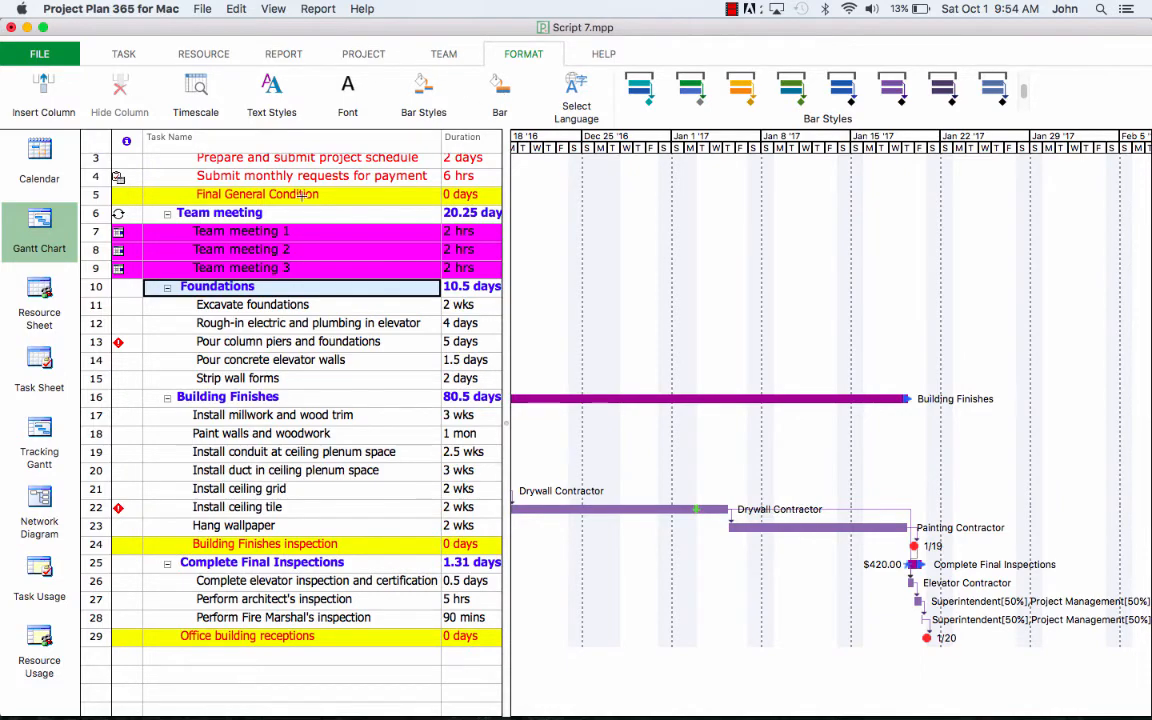
Step: Select the row 2 task under General Conditions and open its Format Bar dialog
scroll(273, 234, up, 3)
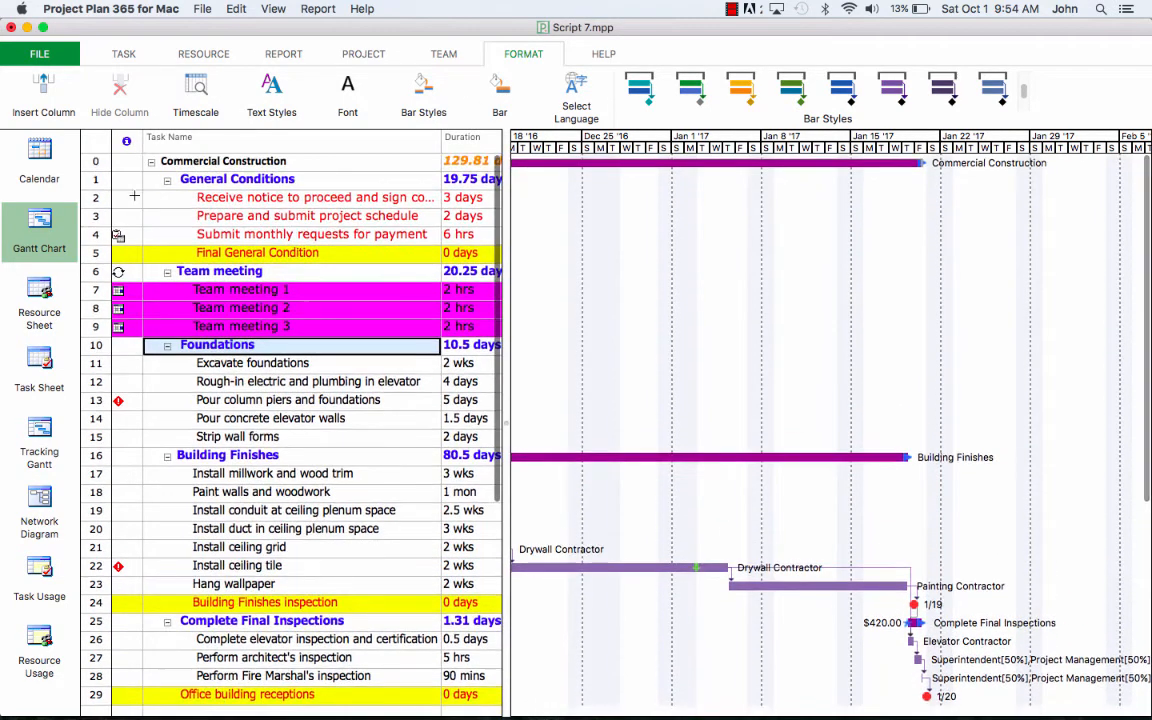
click(100, 199)
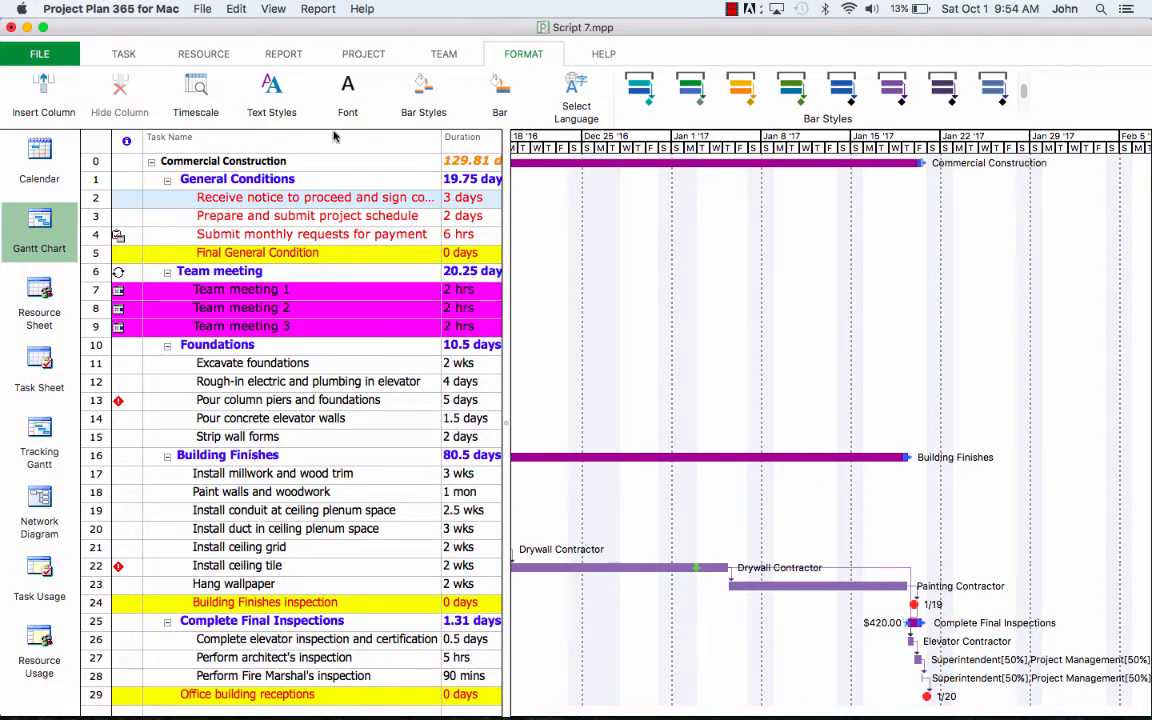
click(499, 100)
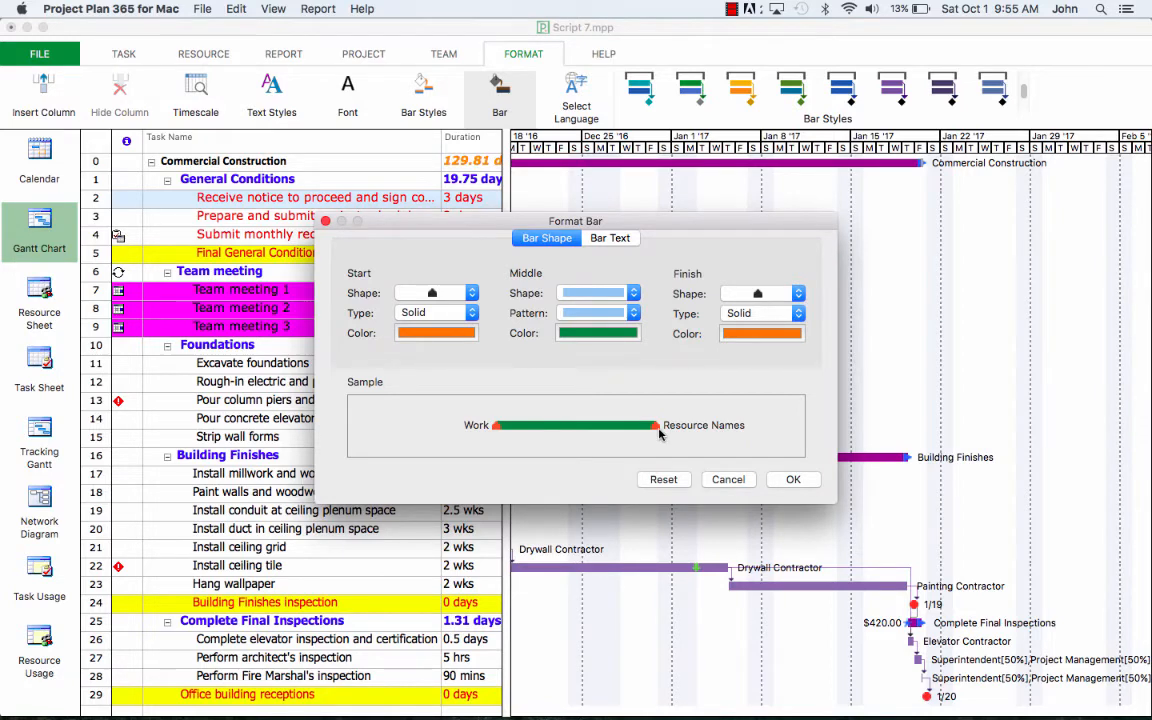
Step: Confirm row 2's bar text labels, then scroll the timeline back to mid-September 2016
click(609, 238)
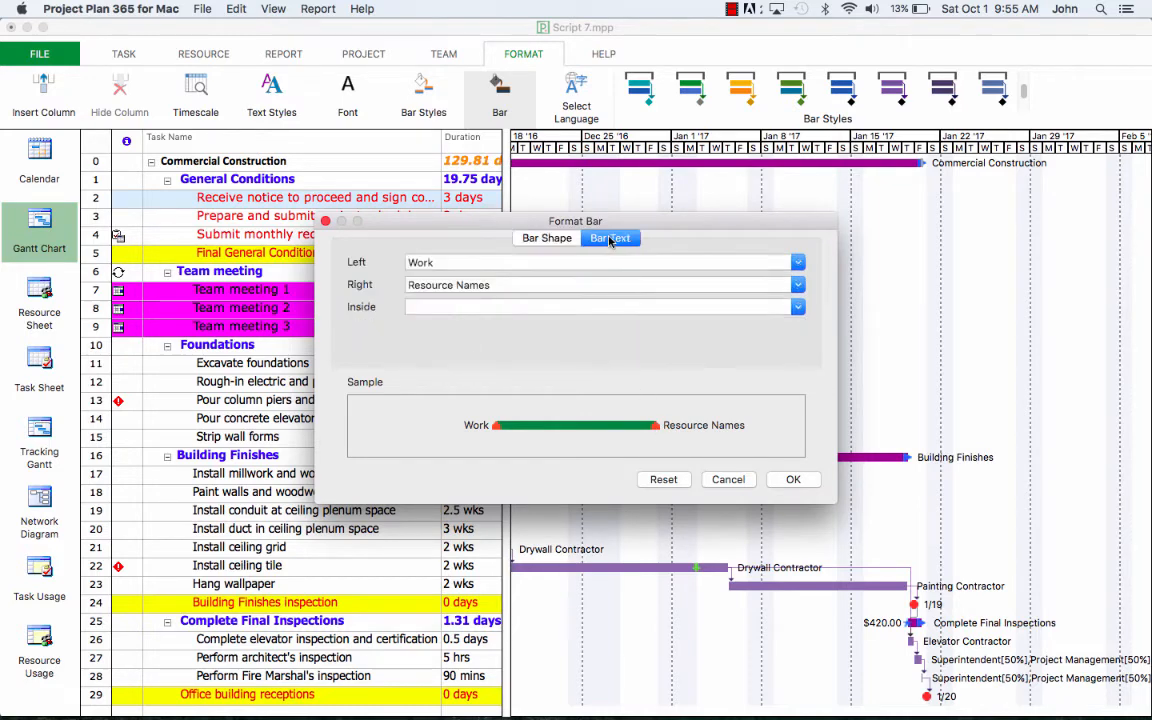
click(440, 262)
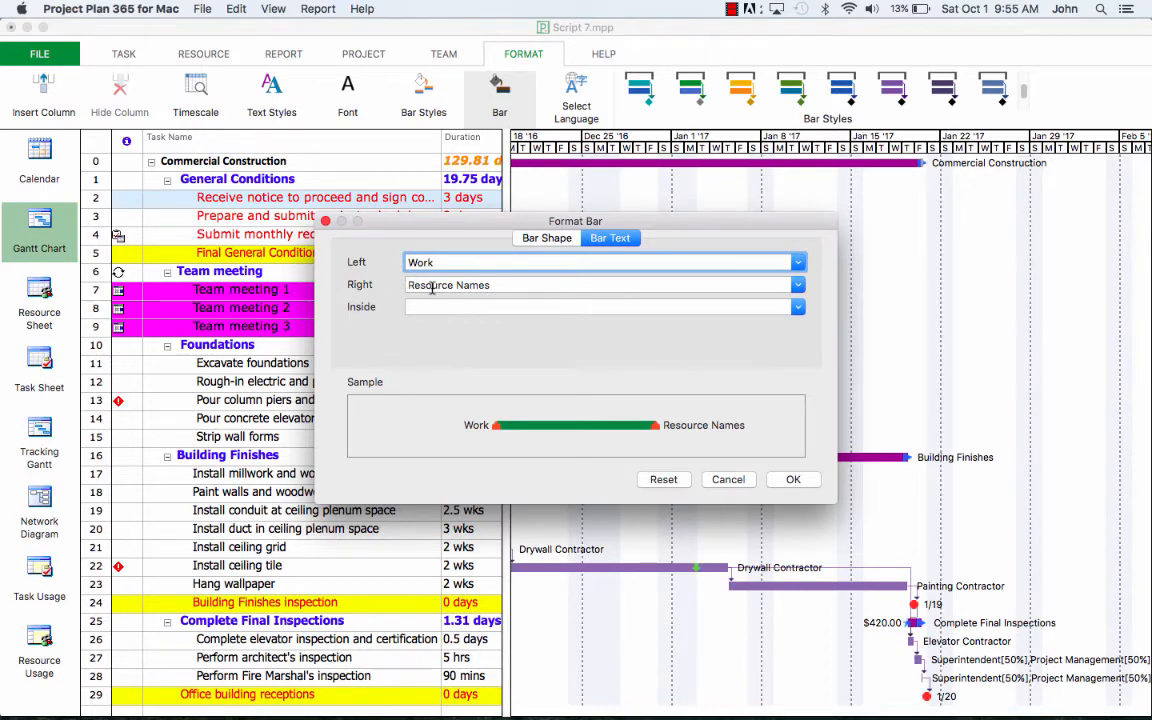
click(794, 484)
scroll(713, 410, left, 10)
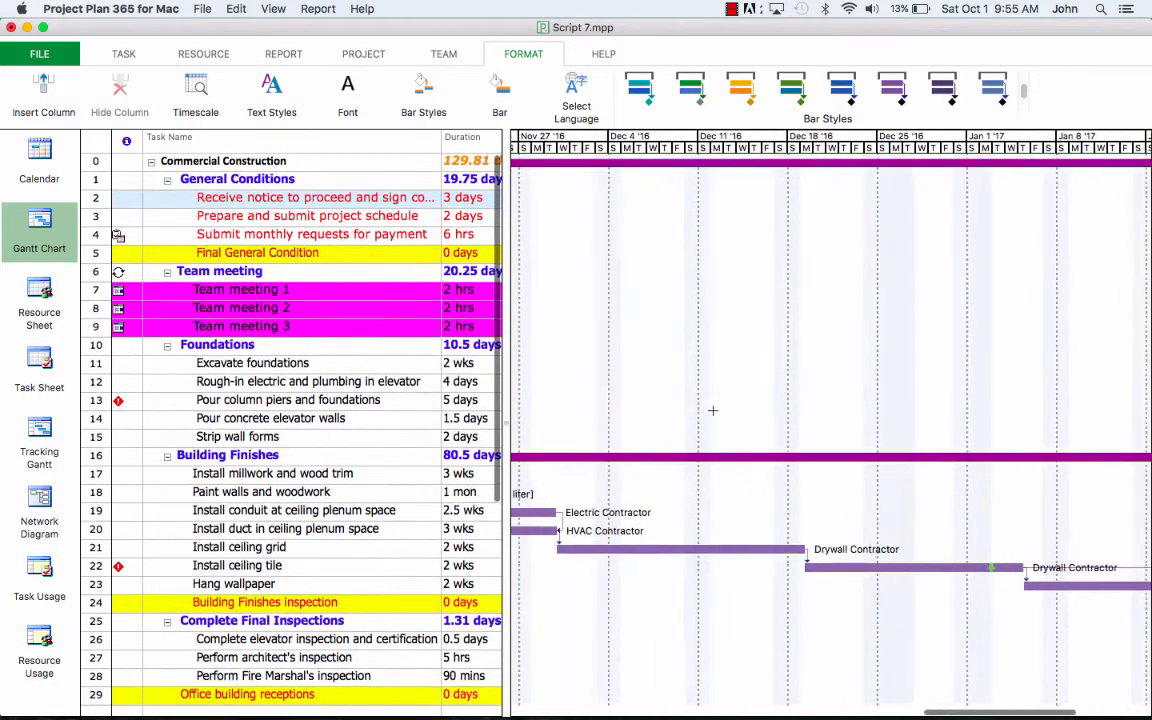
scroll(713, 410, left, 10)
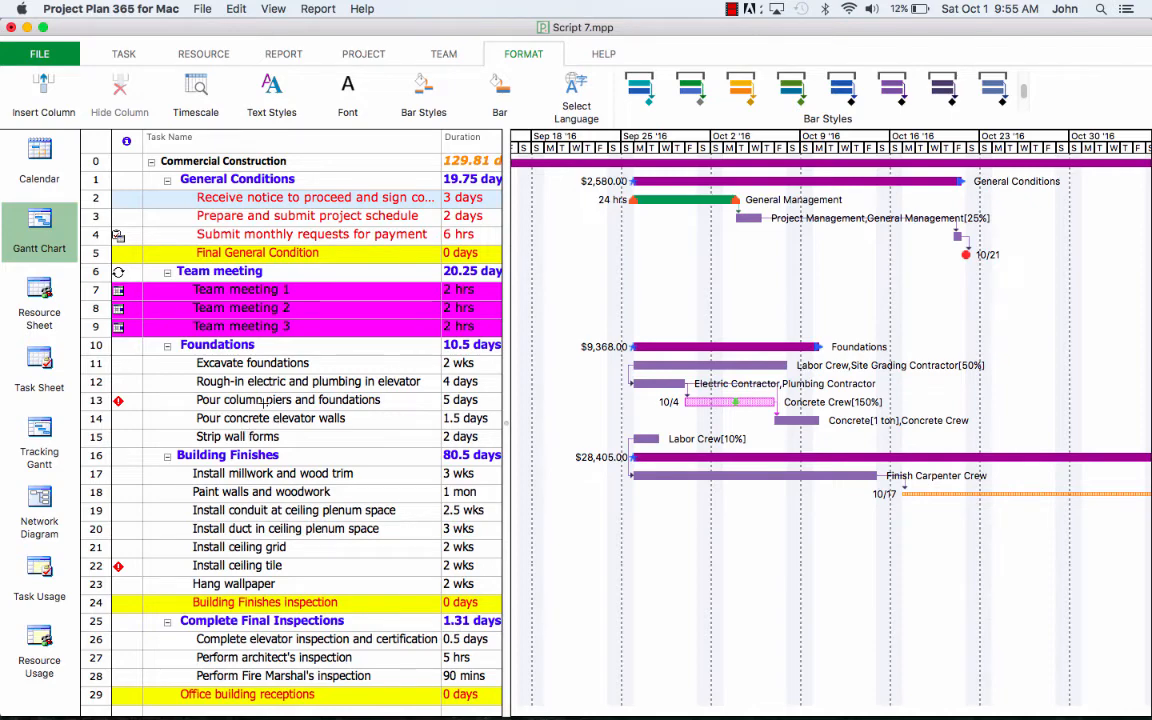
Step: Select the Pour column piers and foundations task in row 13 and open Format Bar on its pink bar
scroll(264, 400, down, 5)
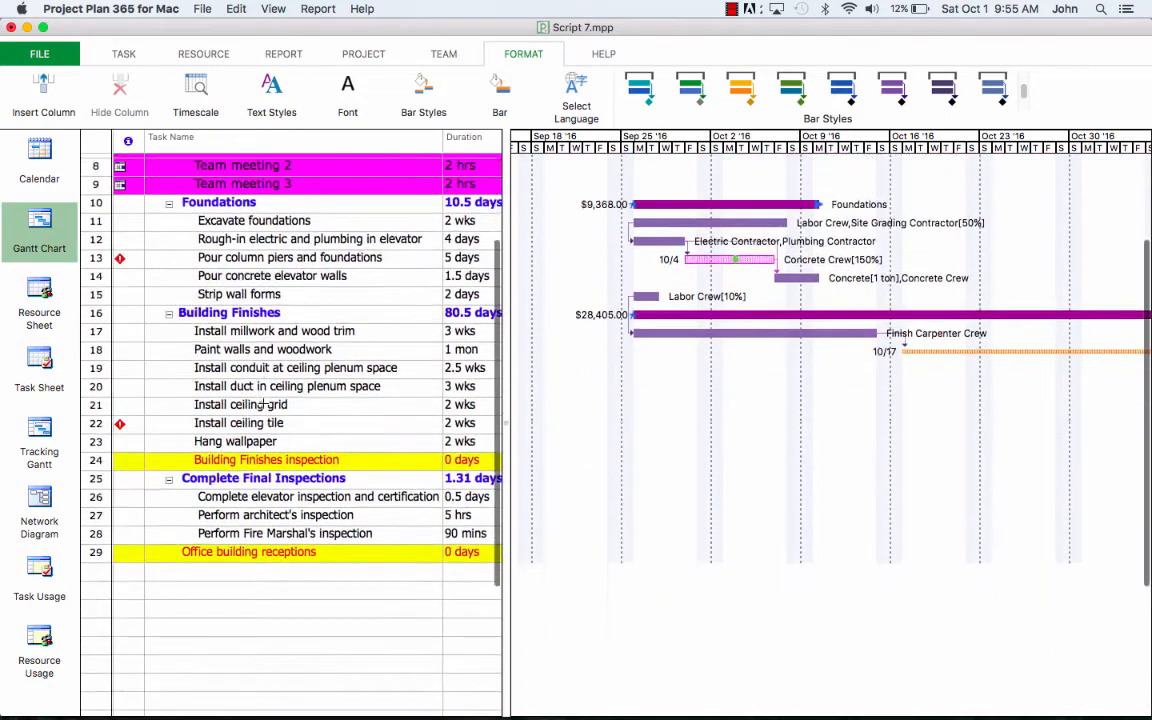
scroll(264, 404, up, 4)
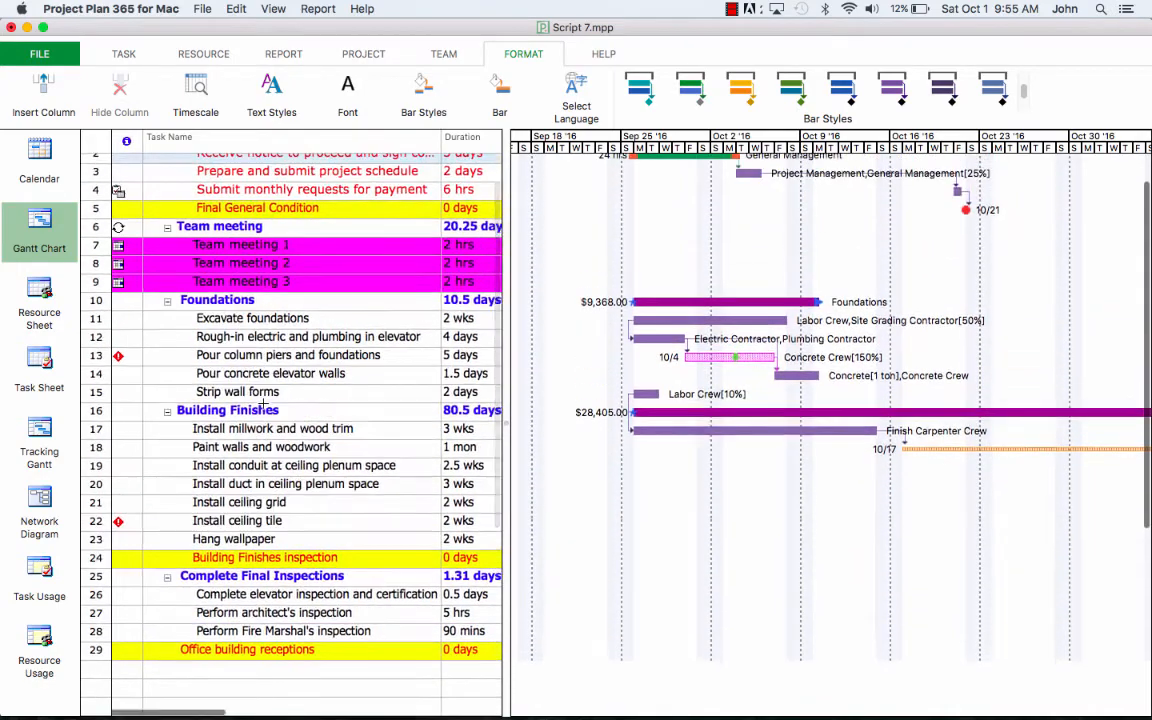
scroll(264, 404, up, 1)
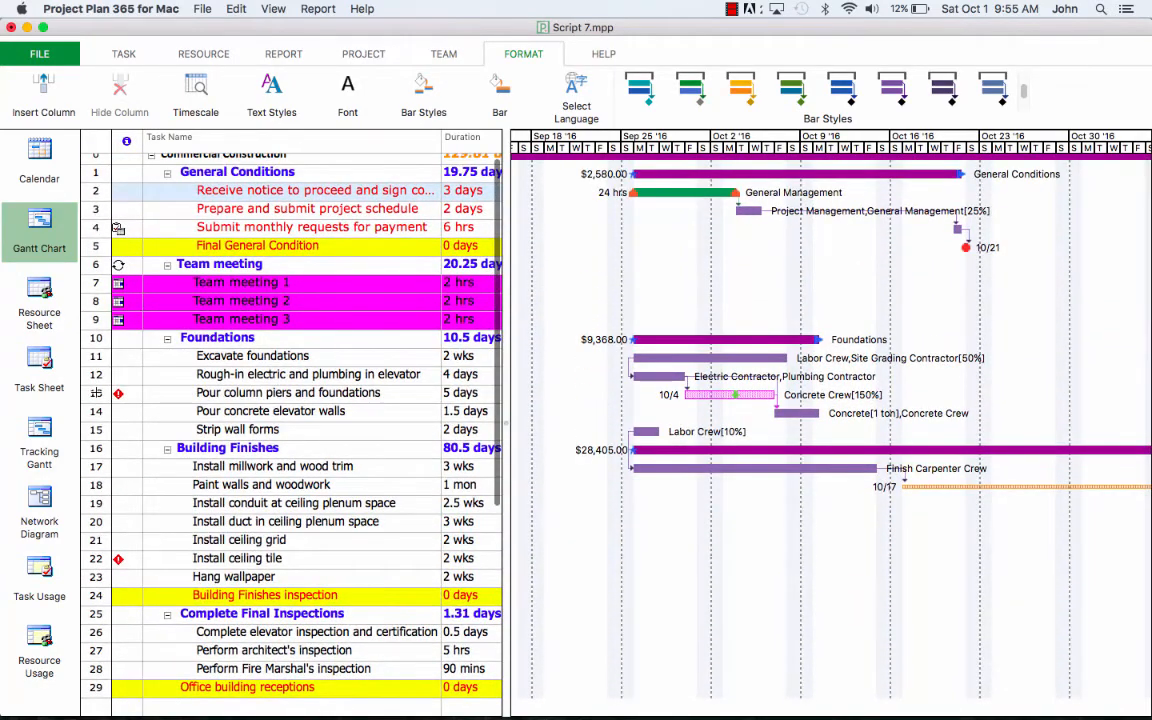
click(96, 392)
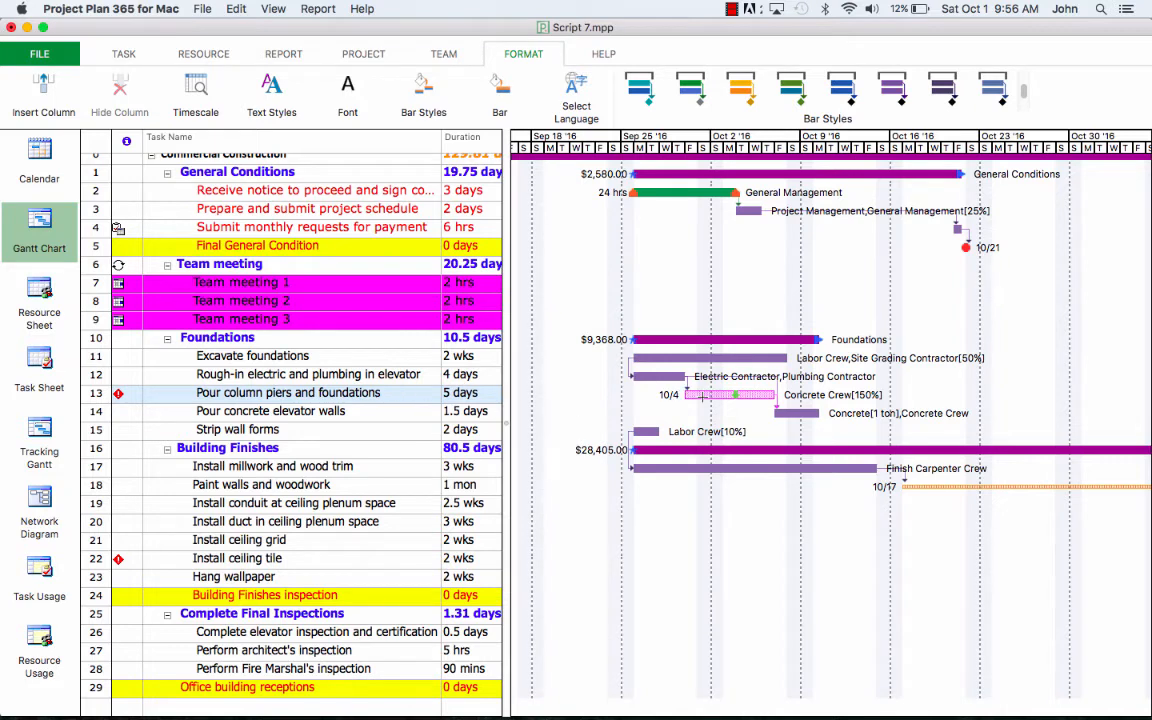
double_click(703, 397)
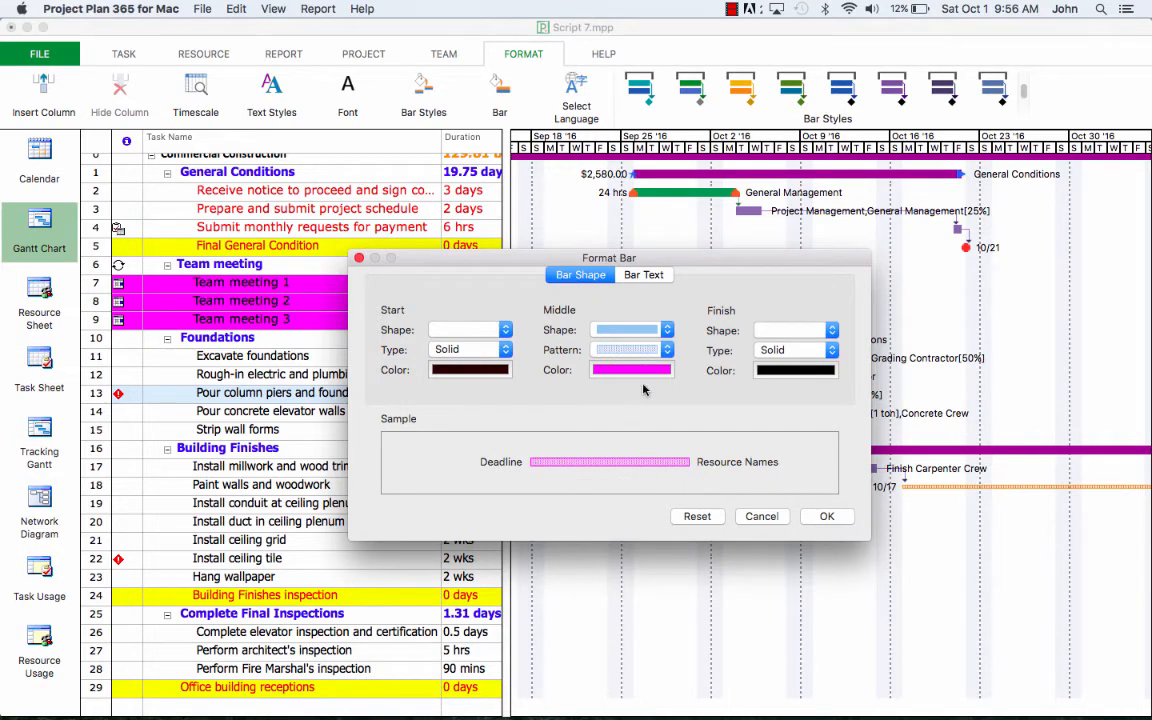
Step: Confirm the piers bar keeps Deadline left and Resource Names right, then close Format Bar
click(633, 275)
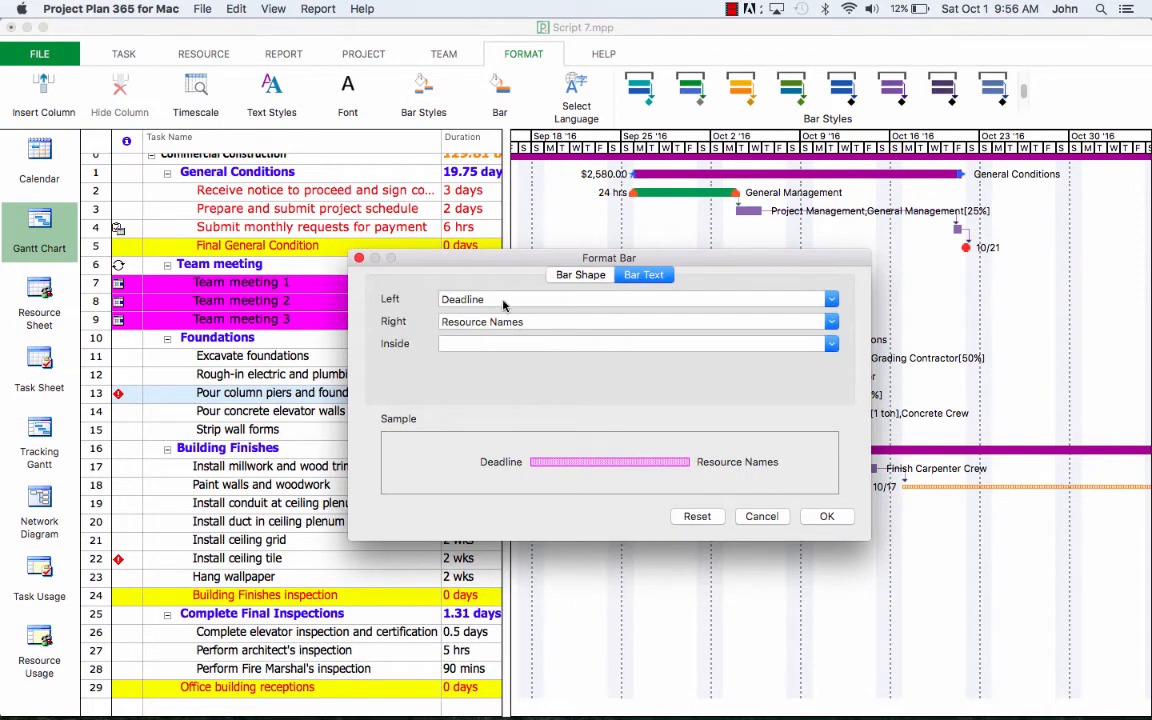
click(822, 516)
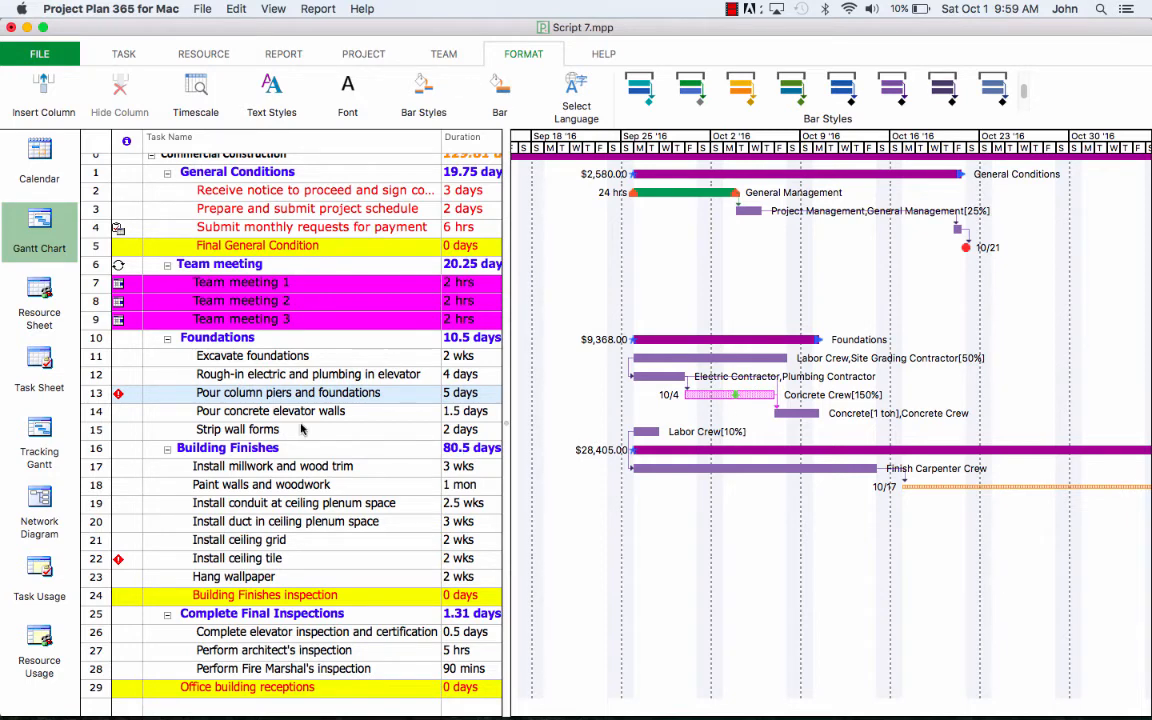
Step: Select the Paint walls and woodwork task in row 18 and open Format Bar on its orange bar
scroll(193, 490, down, 2)
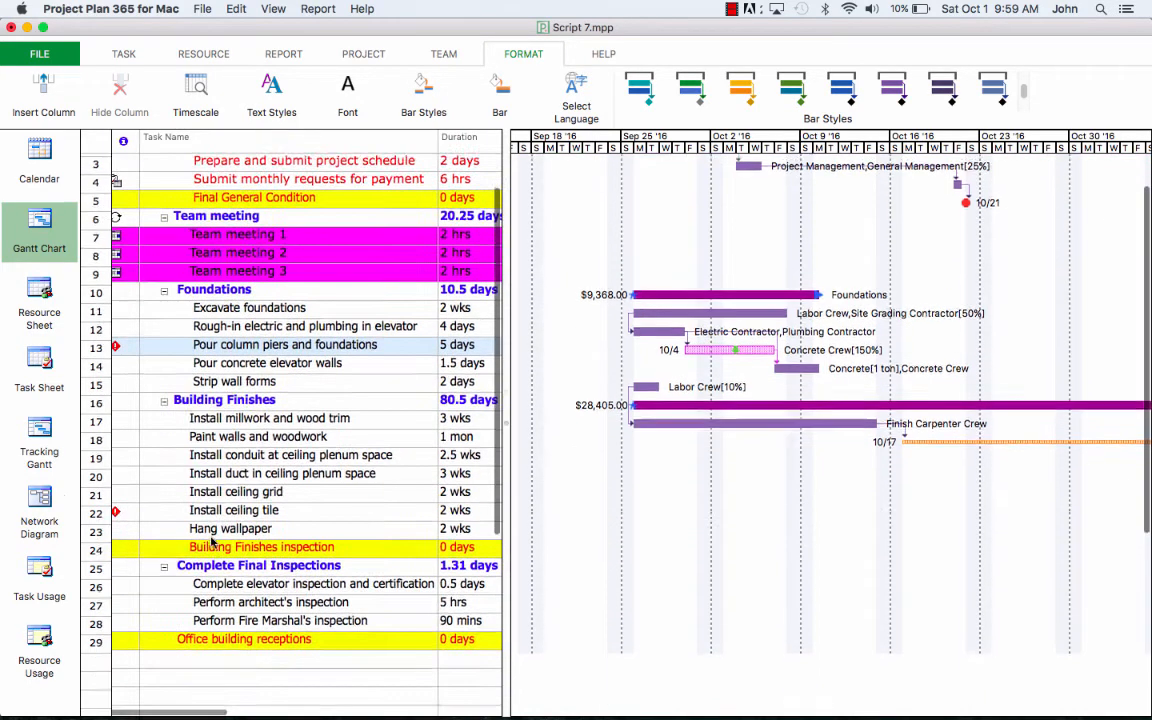
scroll(205, 520, up, 3)
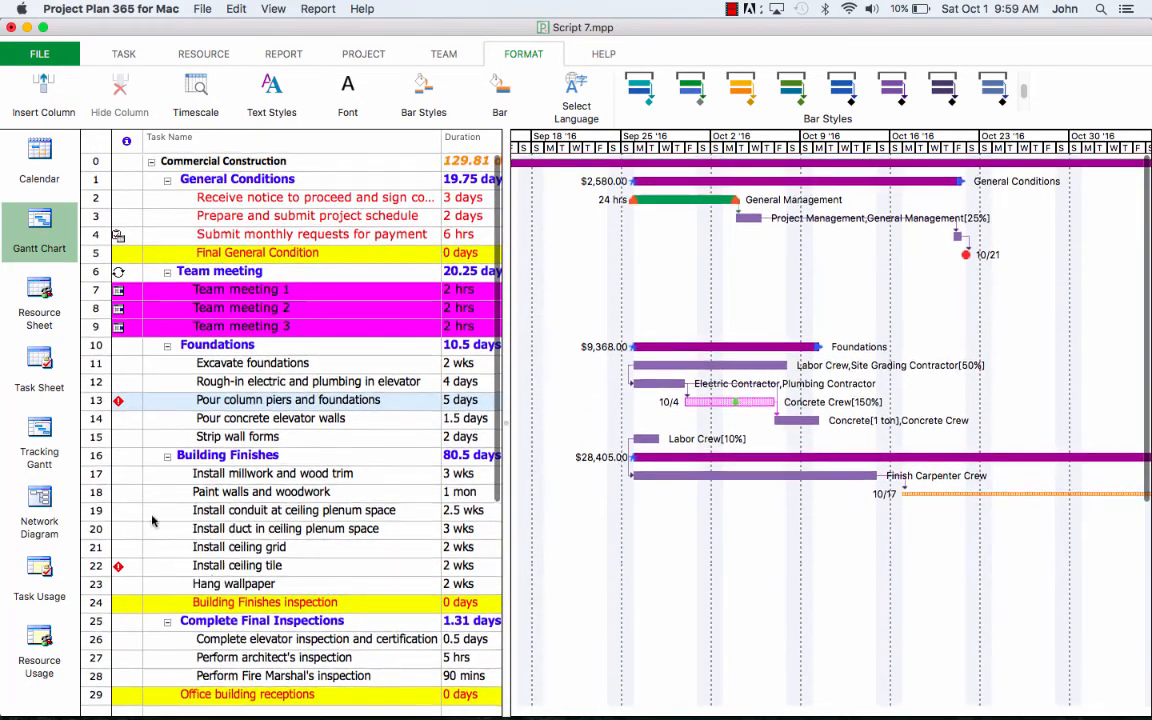
click(101, 491)
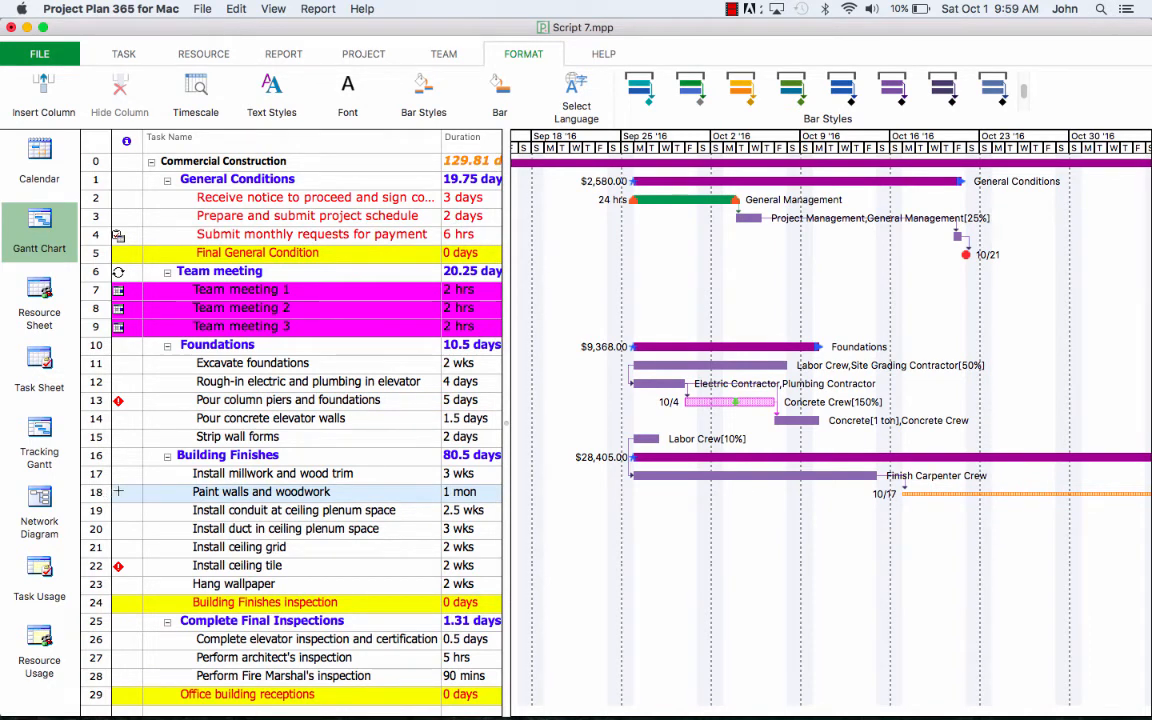
double_click(953, 494)
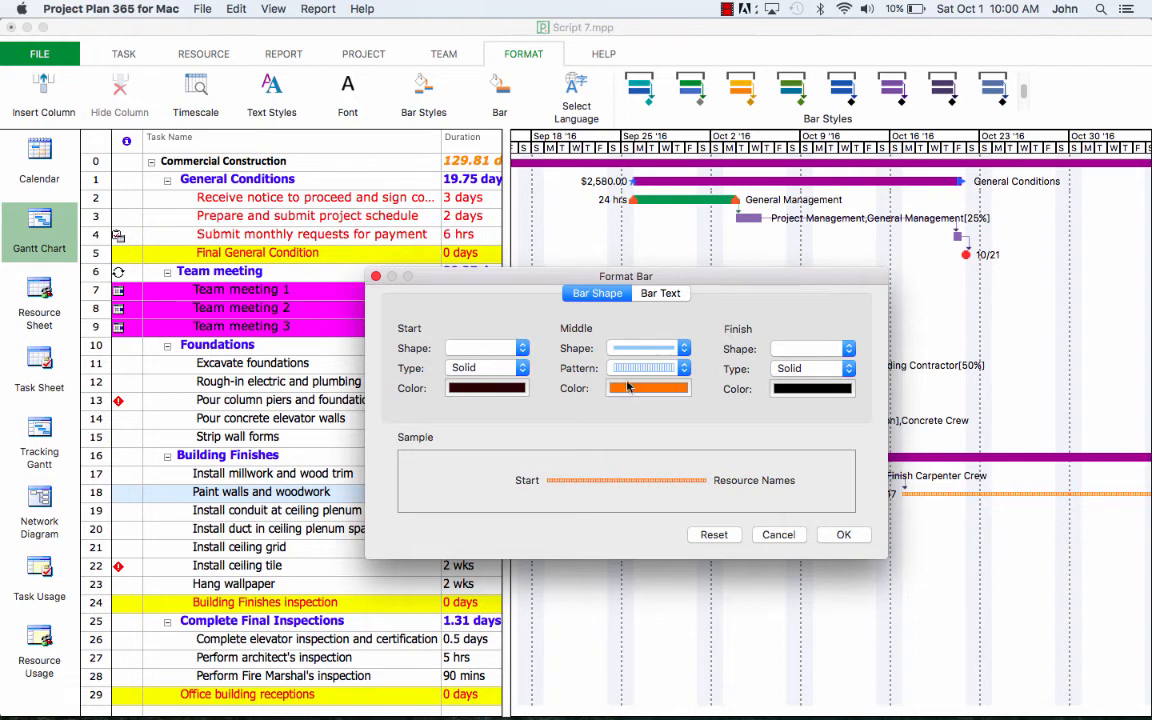
Step: Review the painting bar's middle shape and Start left label, leaving both unchanged, and close
click(685, 348)
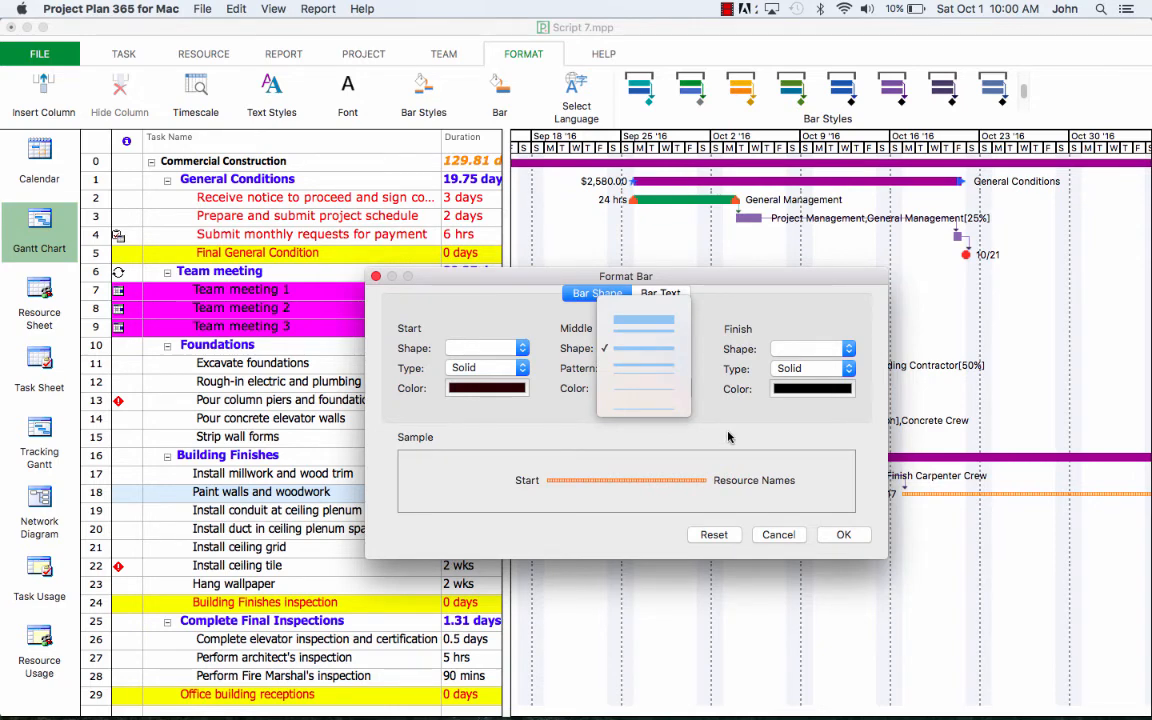
click(612, 291)
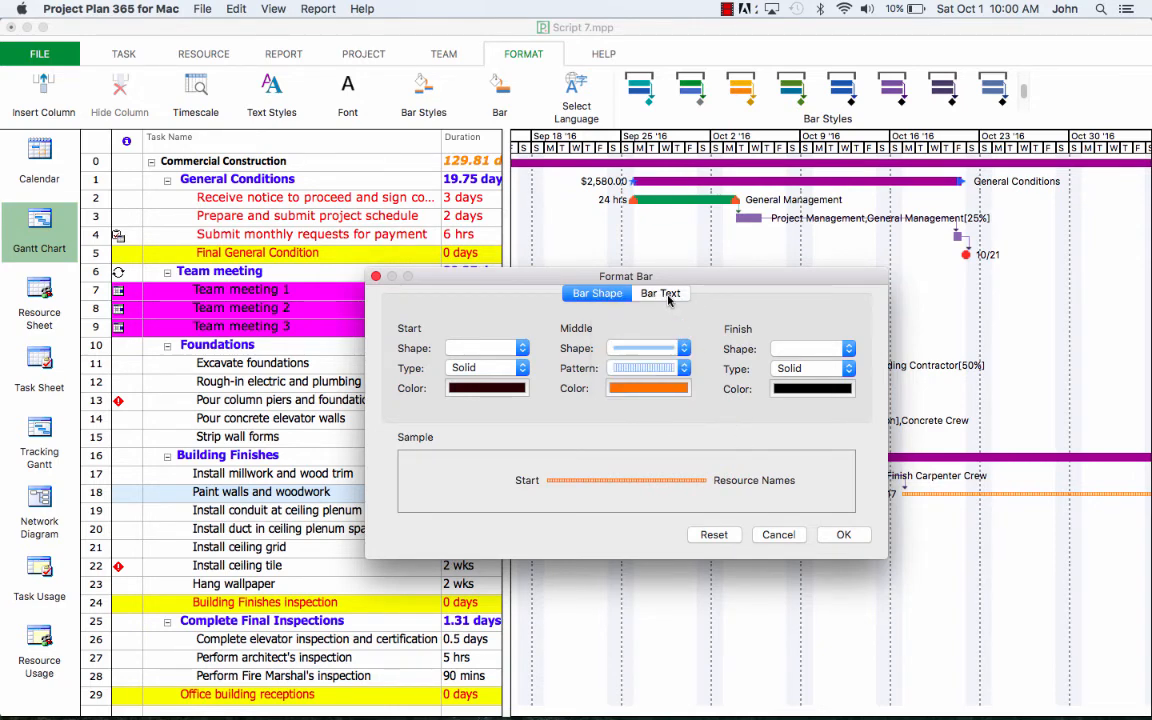
click(664, 294)
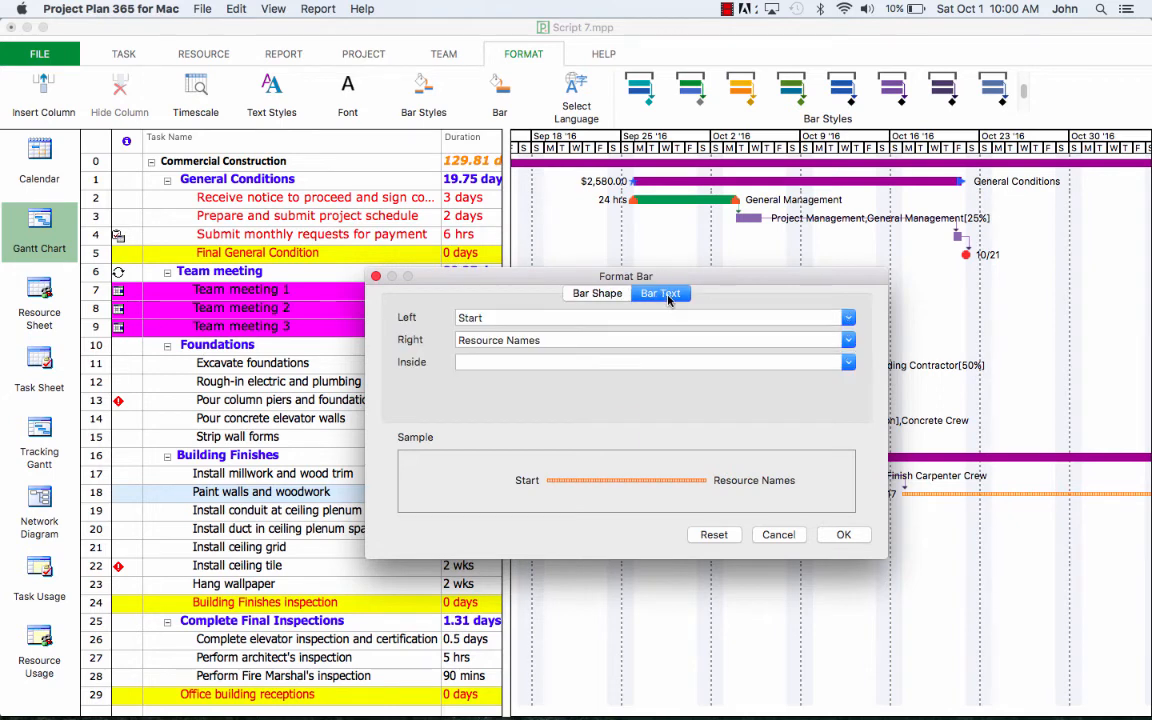
click(849, 318)
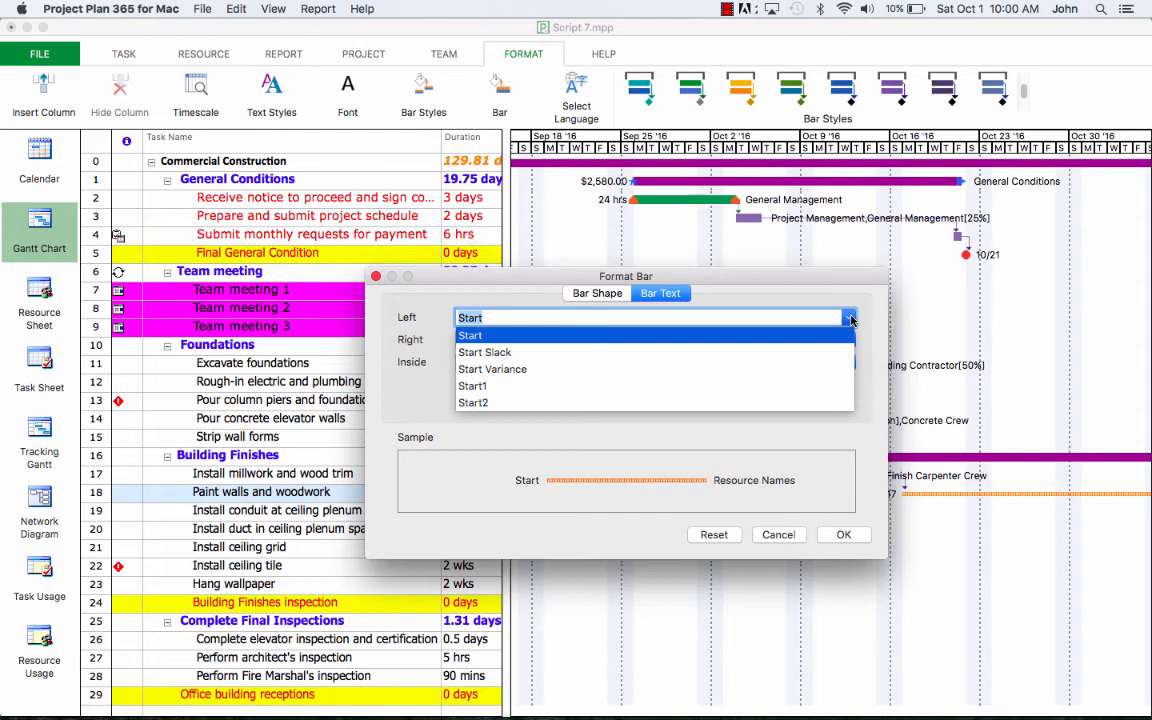
click(849, 318)
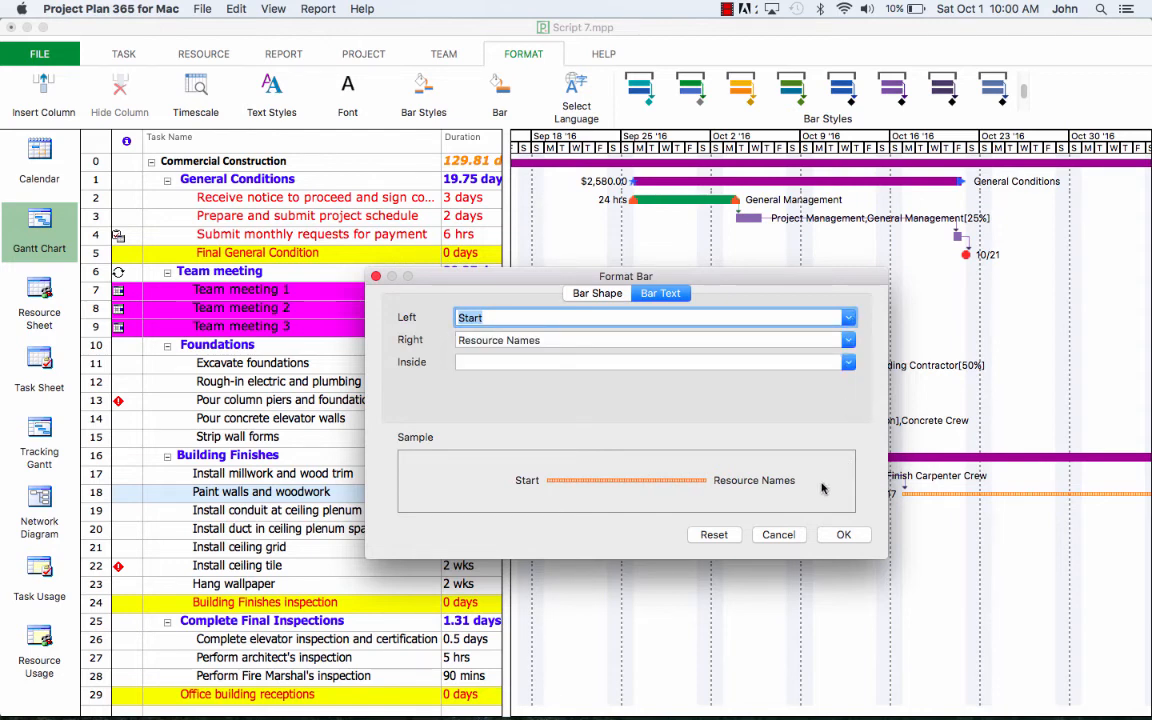
click(842, 536)
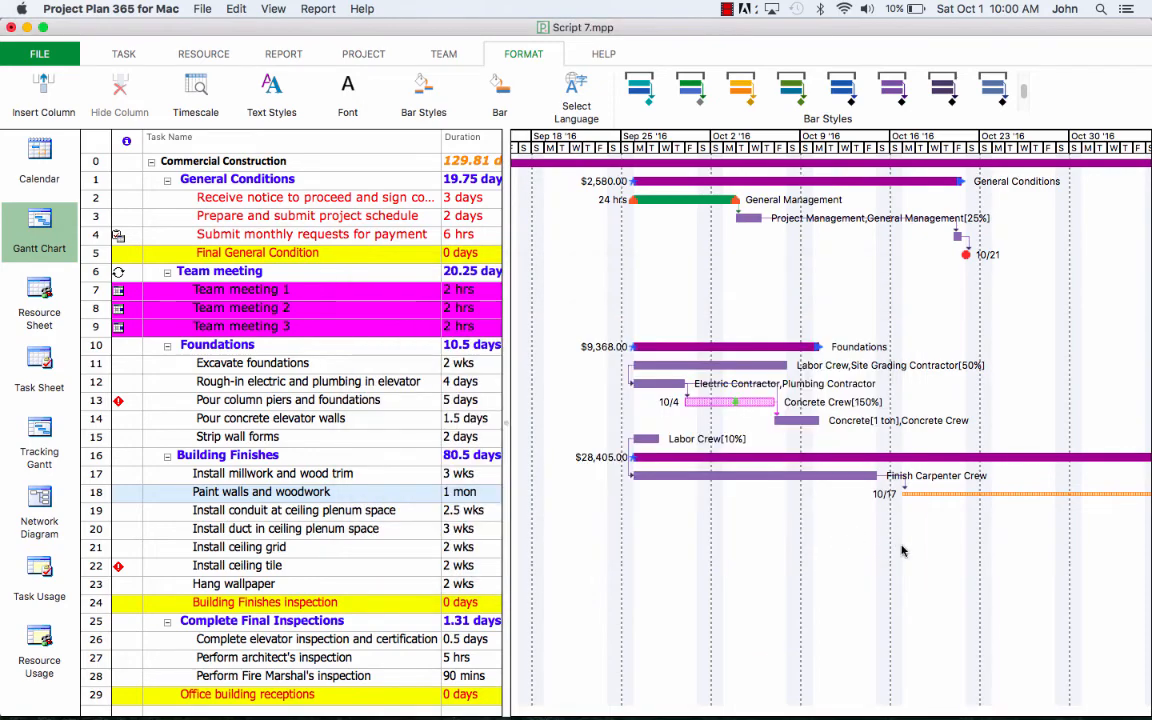
Step: Scroll the Gantt chart into October–November and open the File backstage New page
scroll(828, 548, right, 5)
scroll(828, 548, down, 1)
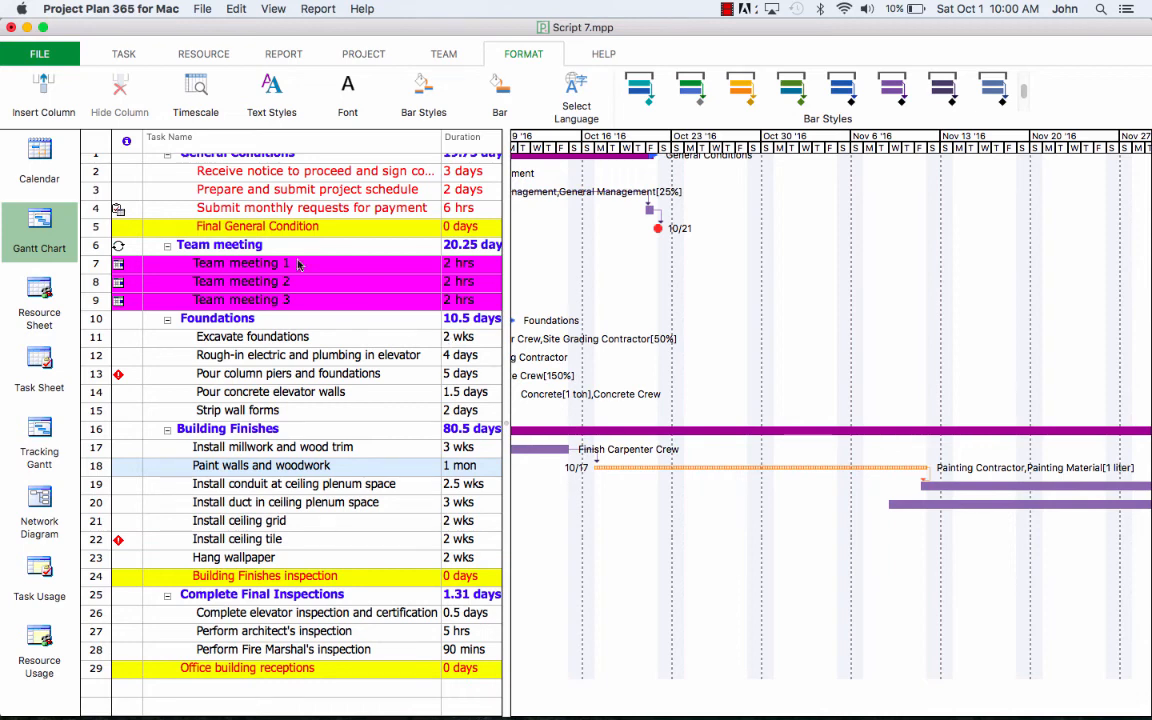
click(33, 58)
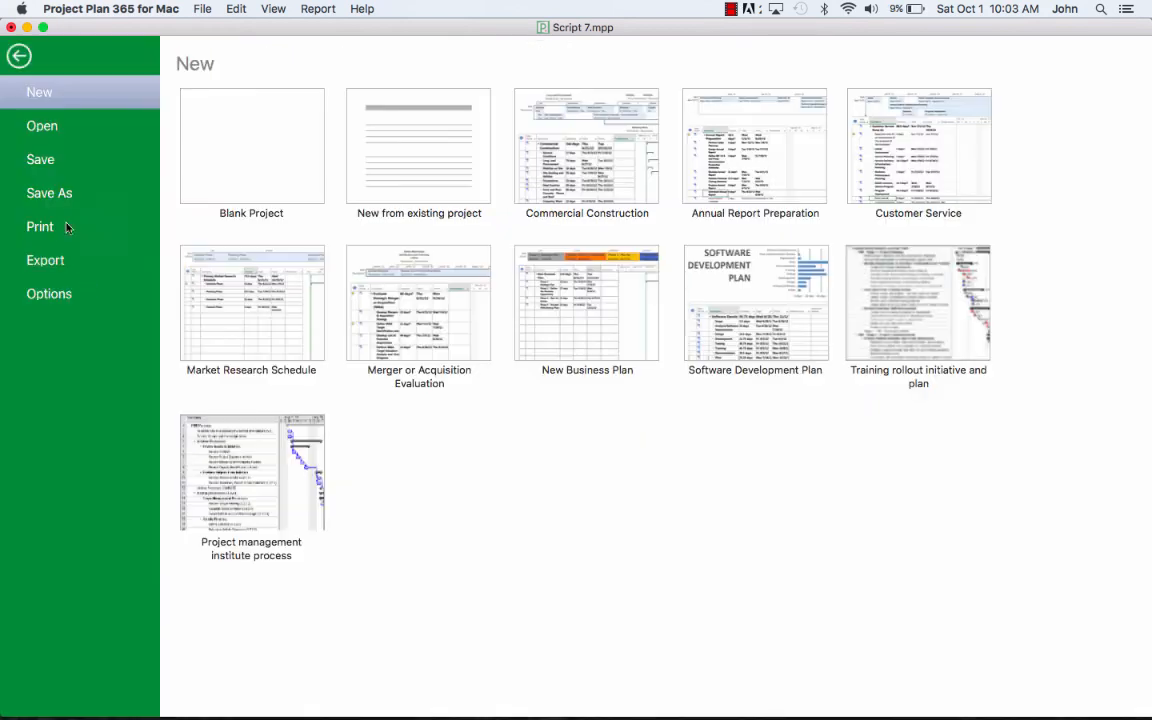
Step: Print the plan in landscape orientation as a PDF opened in Preview
click(55, 228)
click(215, 128)
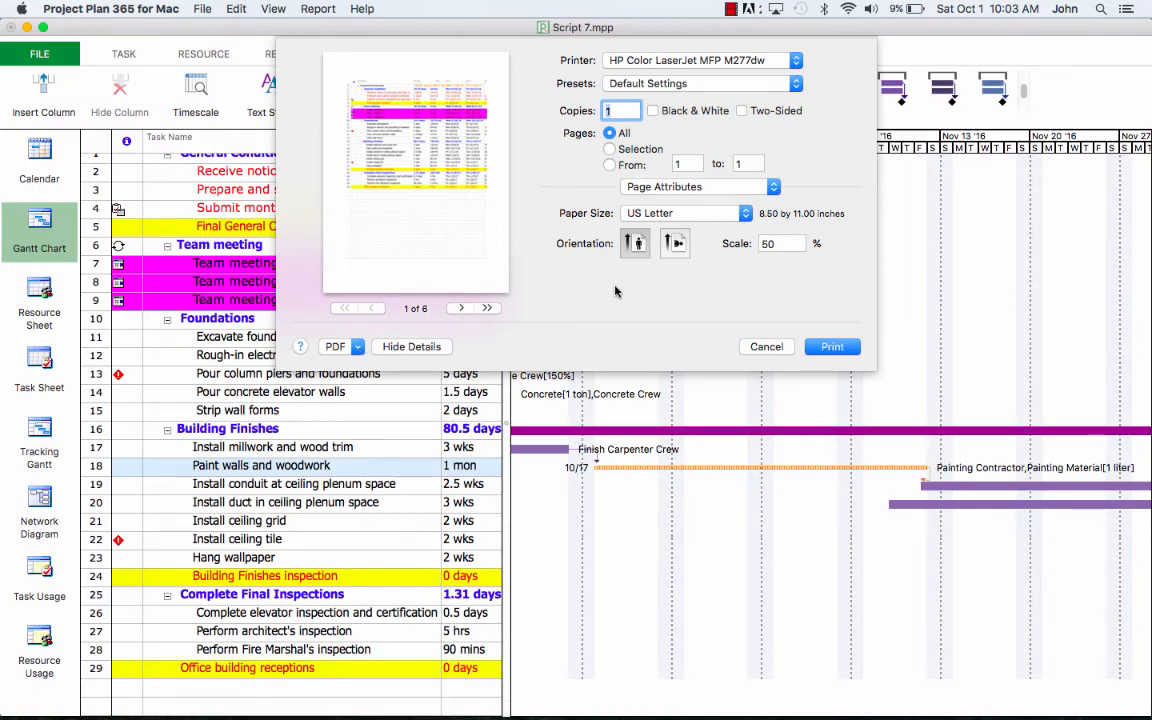
click(676, 244)
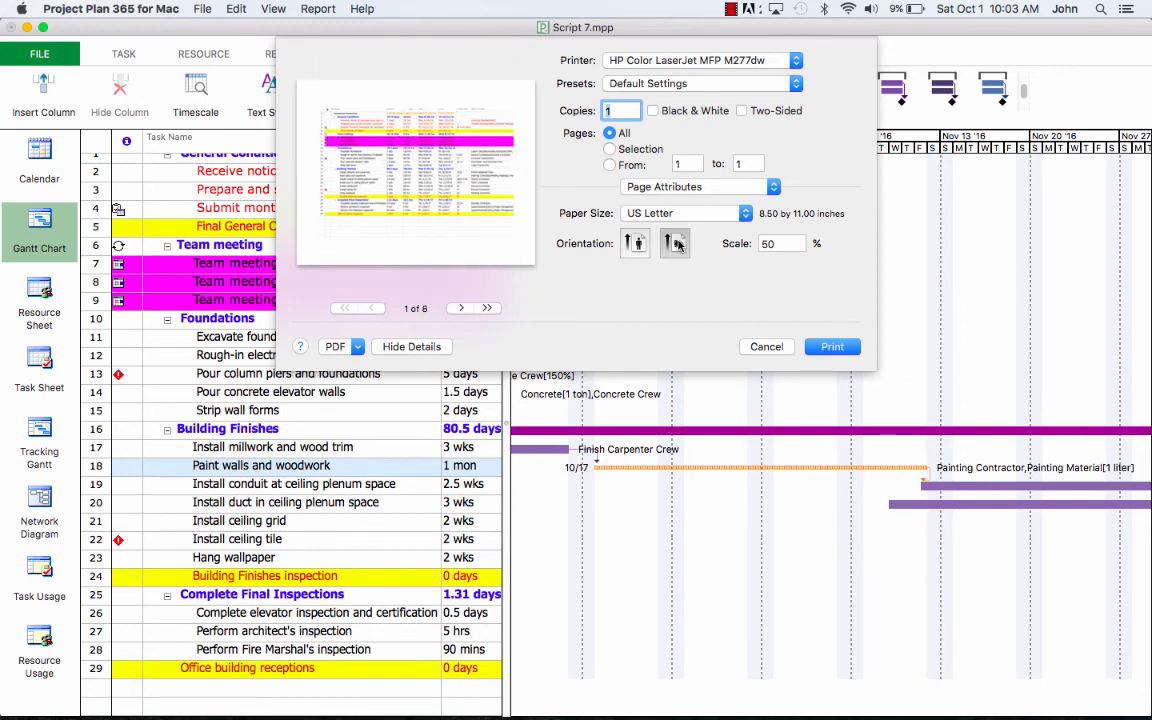
click(356, 347)
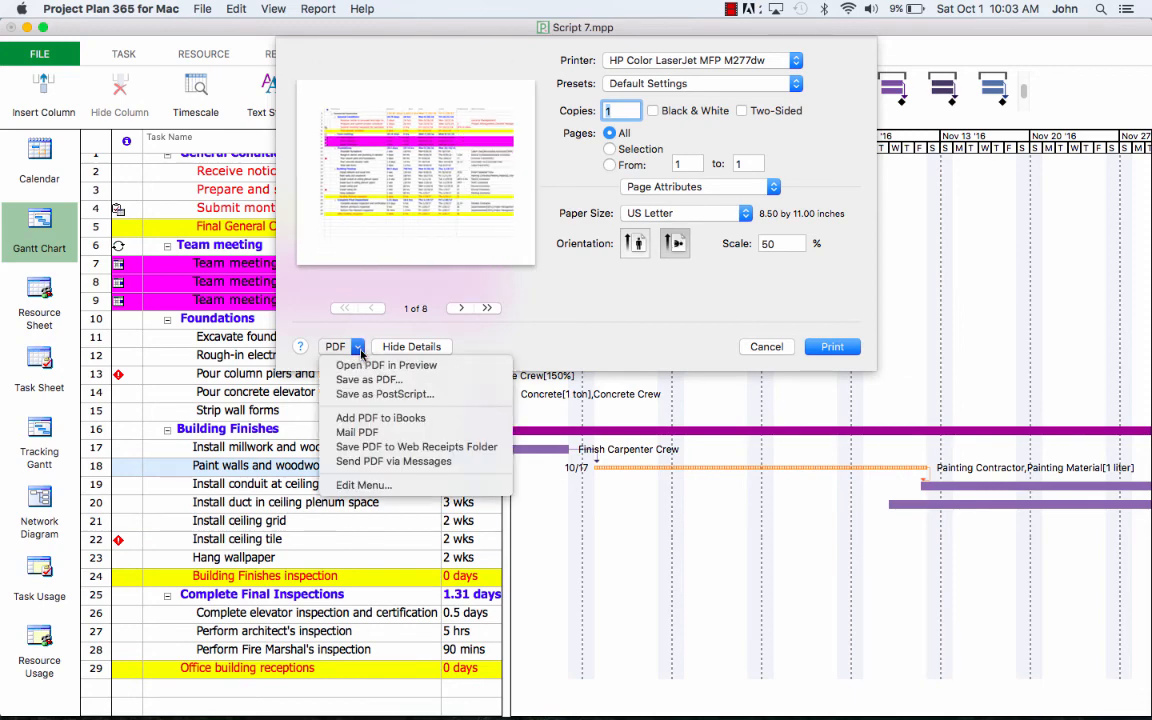
click(363, 366)
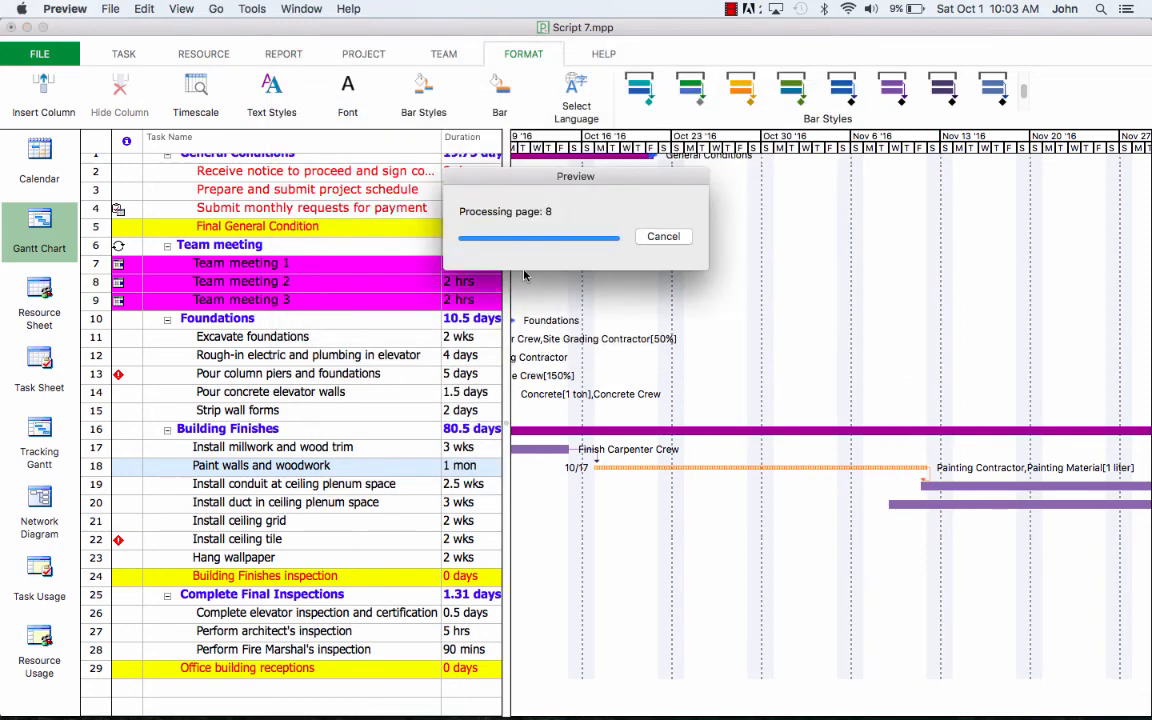